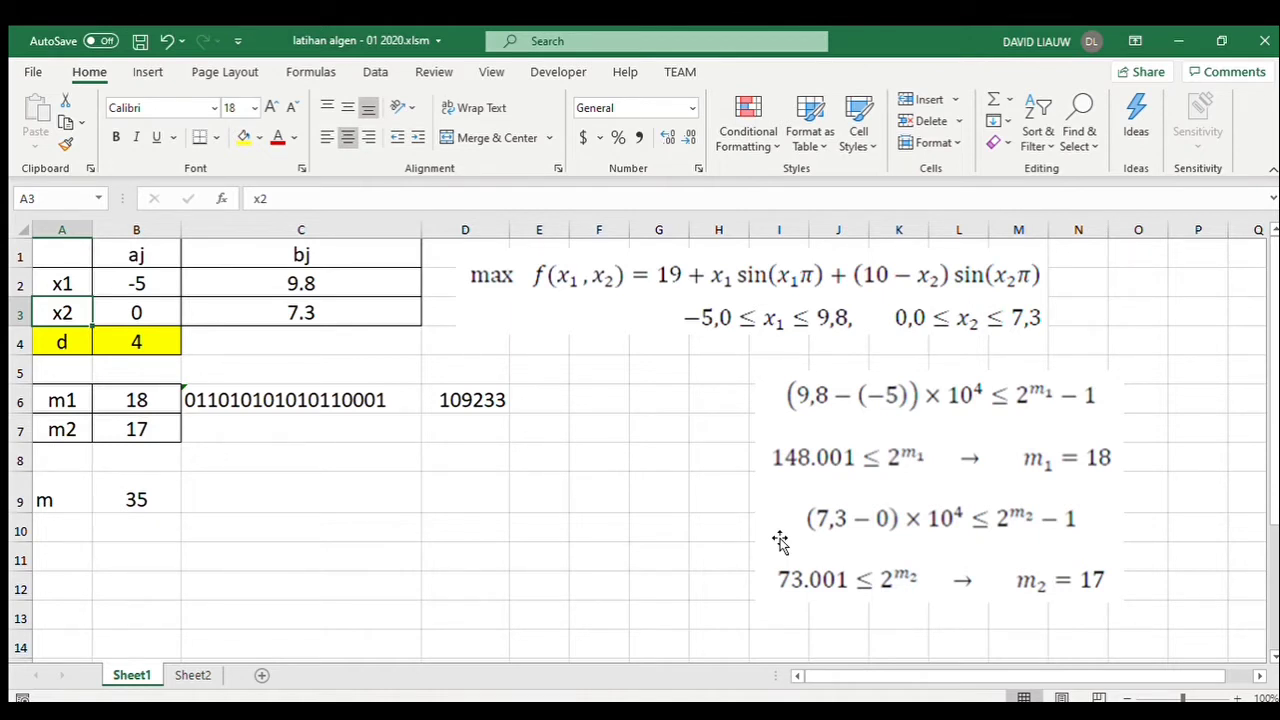
# Step: Examine the objective function, the bit-length derivations and the formulas behind m1 and m on Sheet1
pyautogui.click(783, 304)
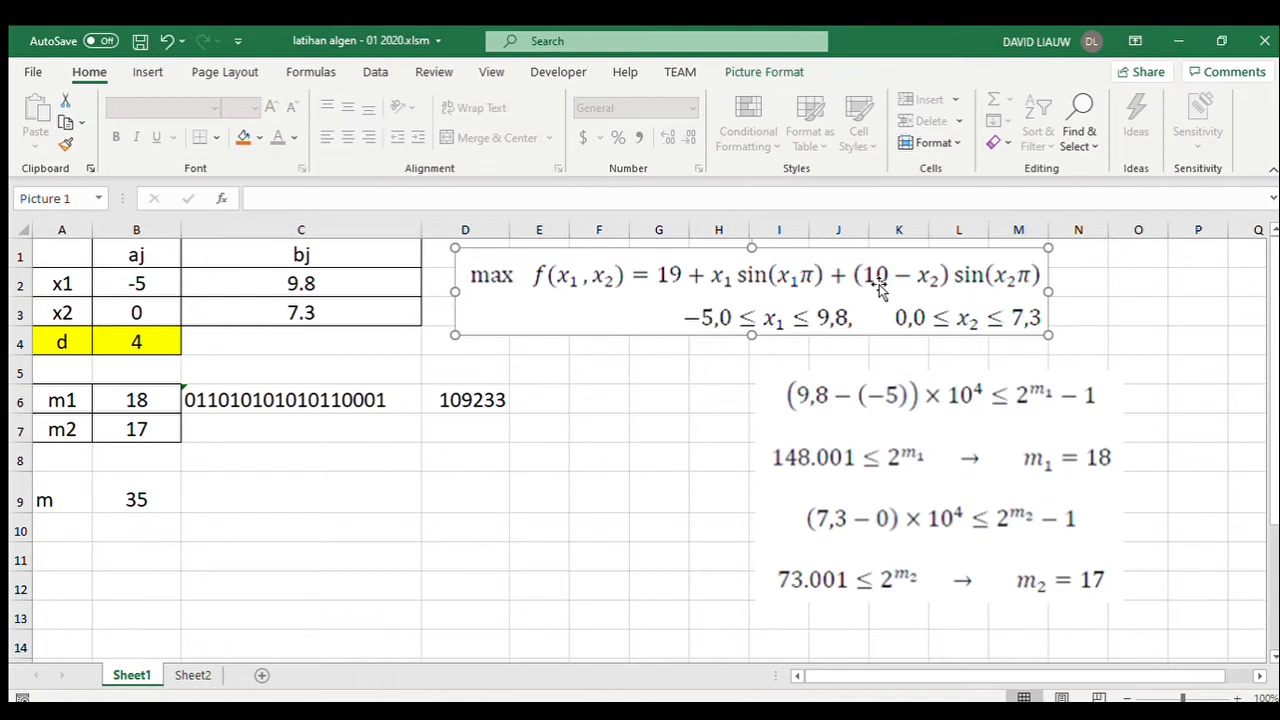
pyautogui.click(979, 413)
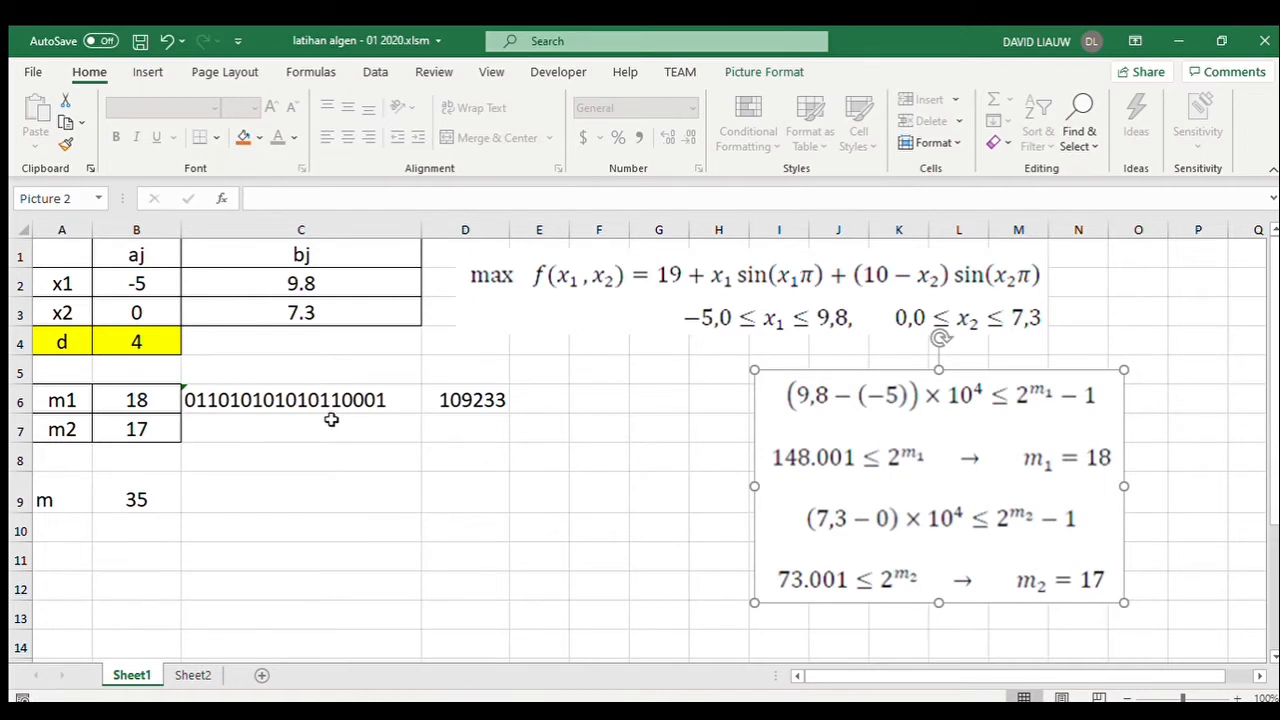
pyautogui.click(143, 399)
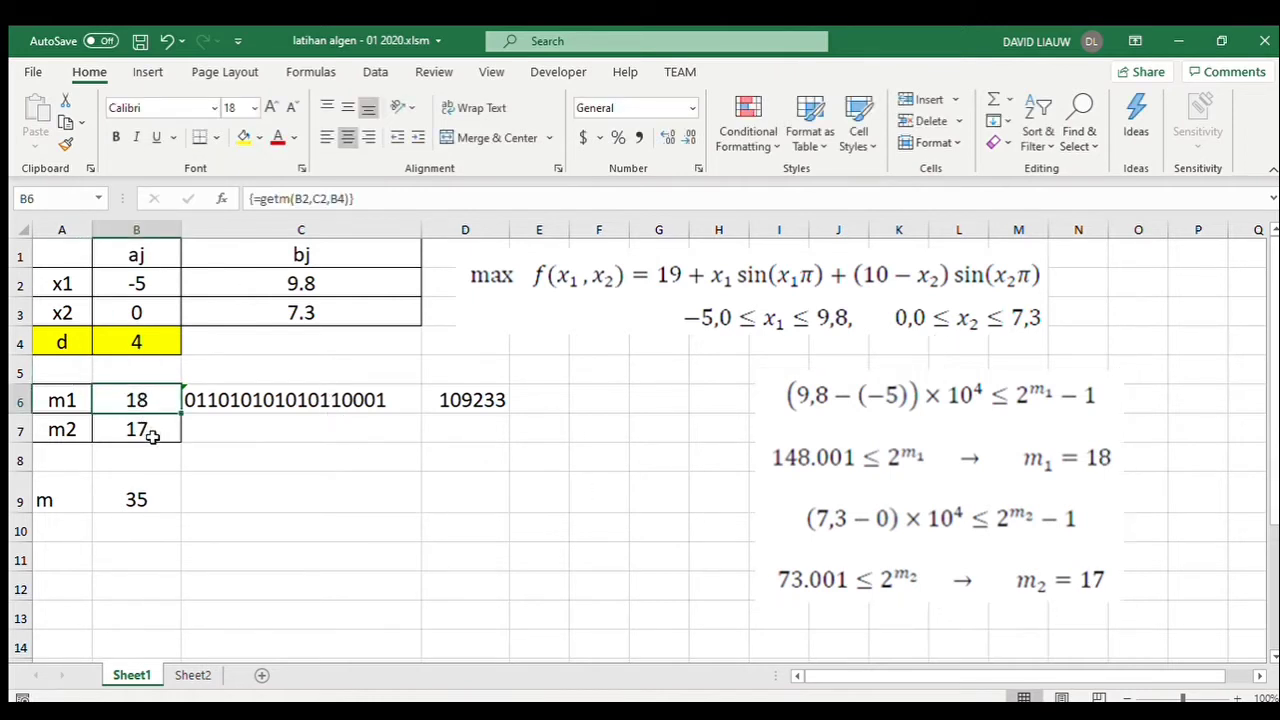
pyautogui.click(146, 500)
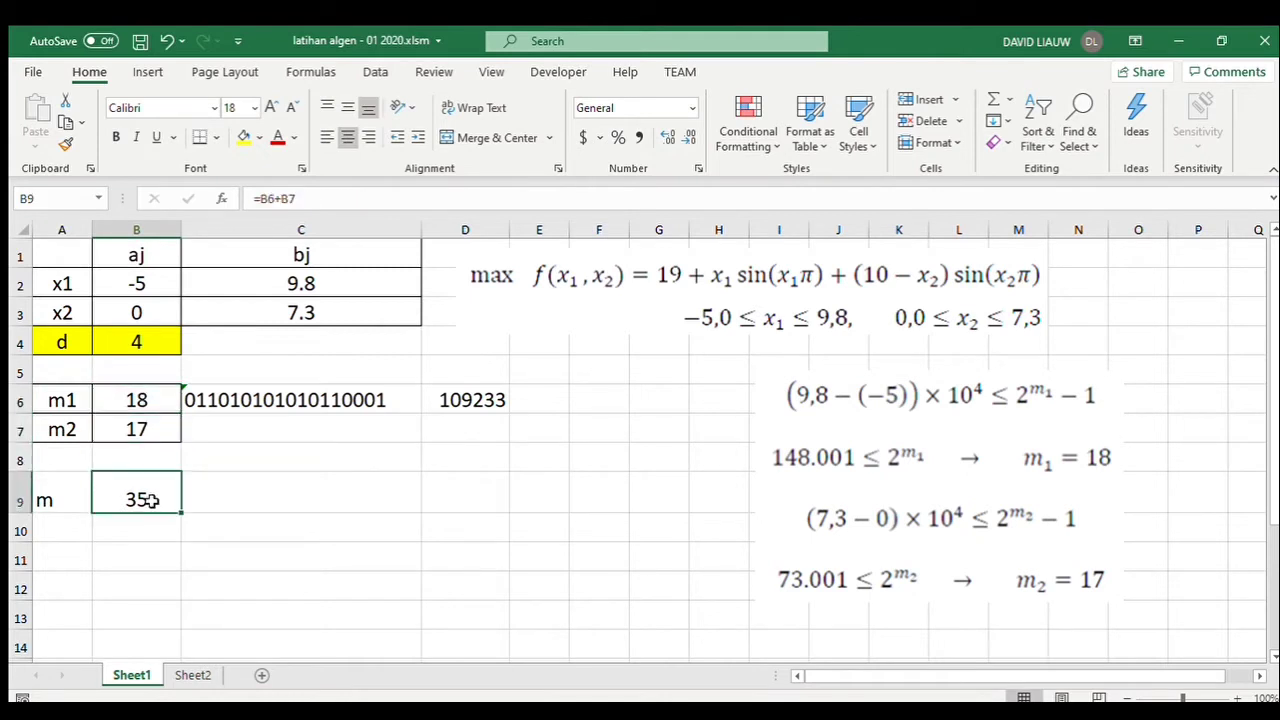
# Step: Link cell B1 on Sheet2 to the total m in Sheet1 cell B9
pyautogui.click(190, 676)
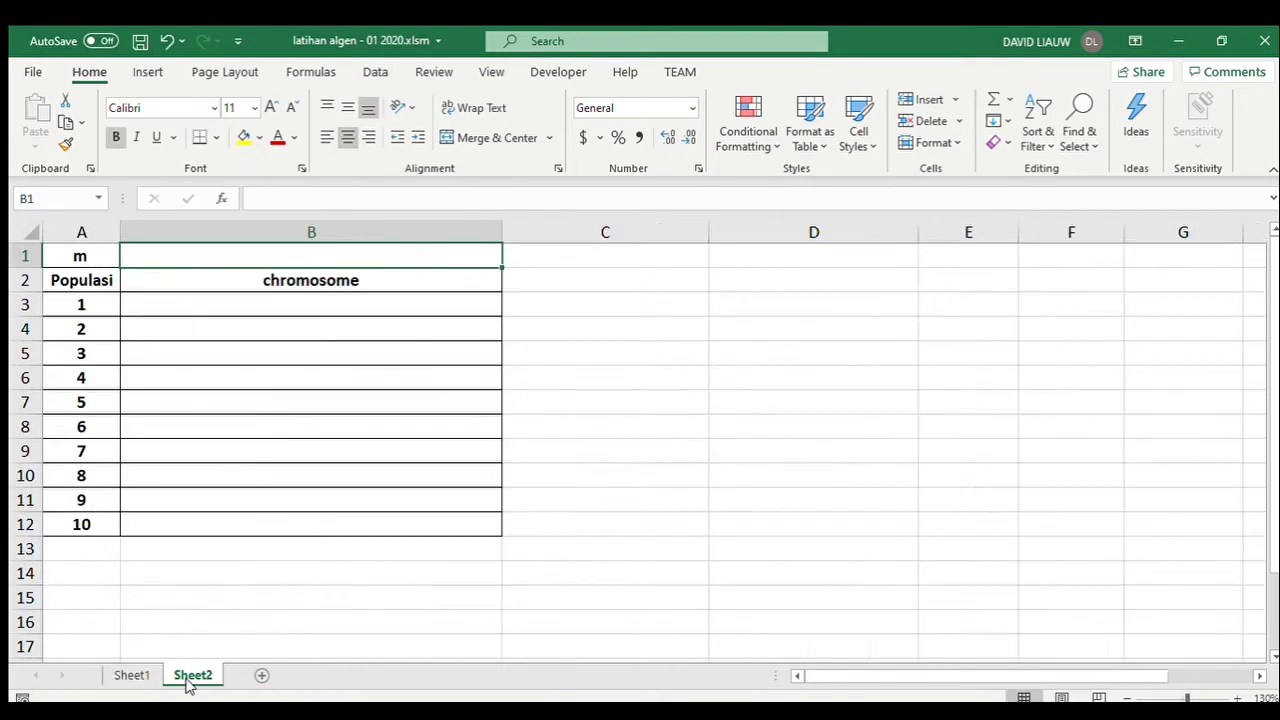
pyautogui.write('=')
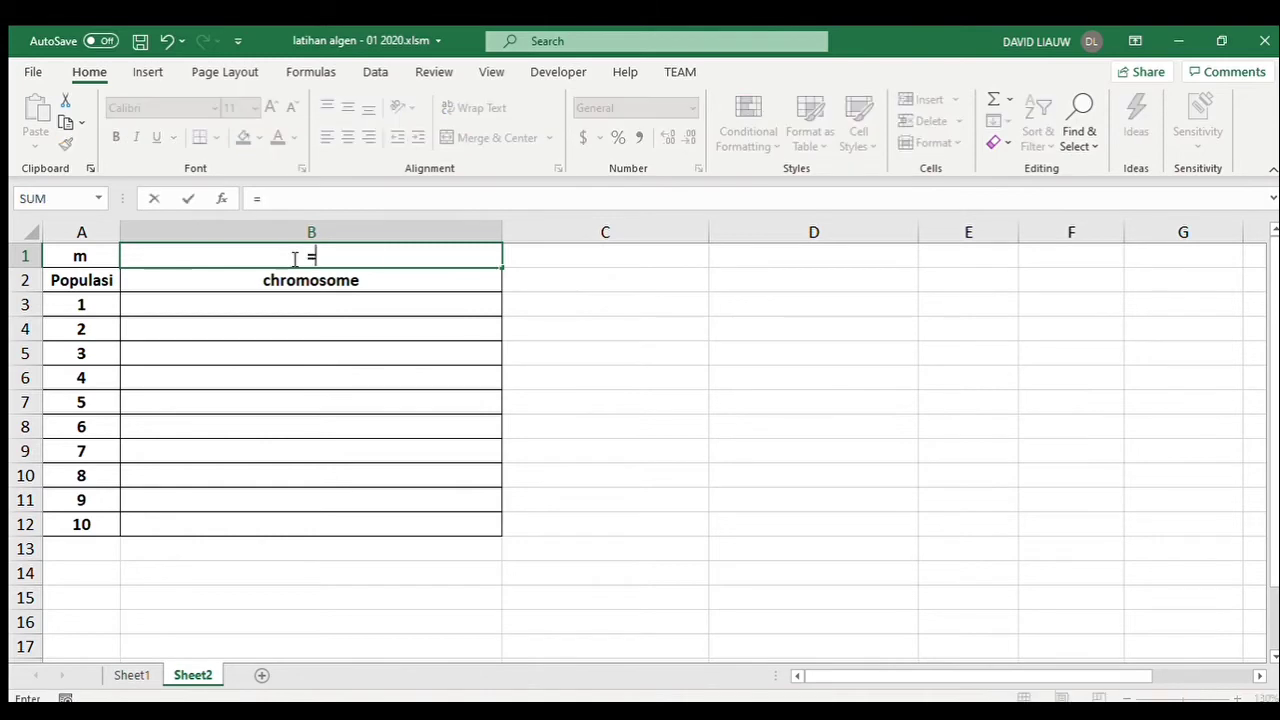
pyautogui.click(131, 676)
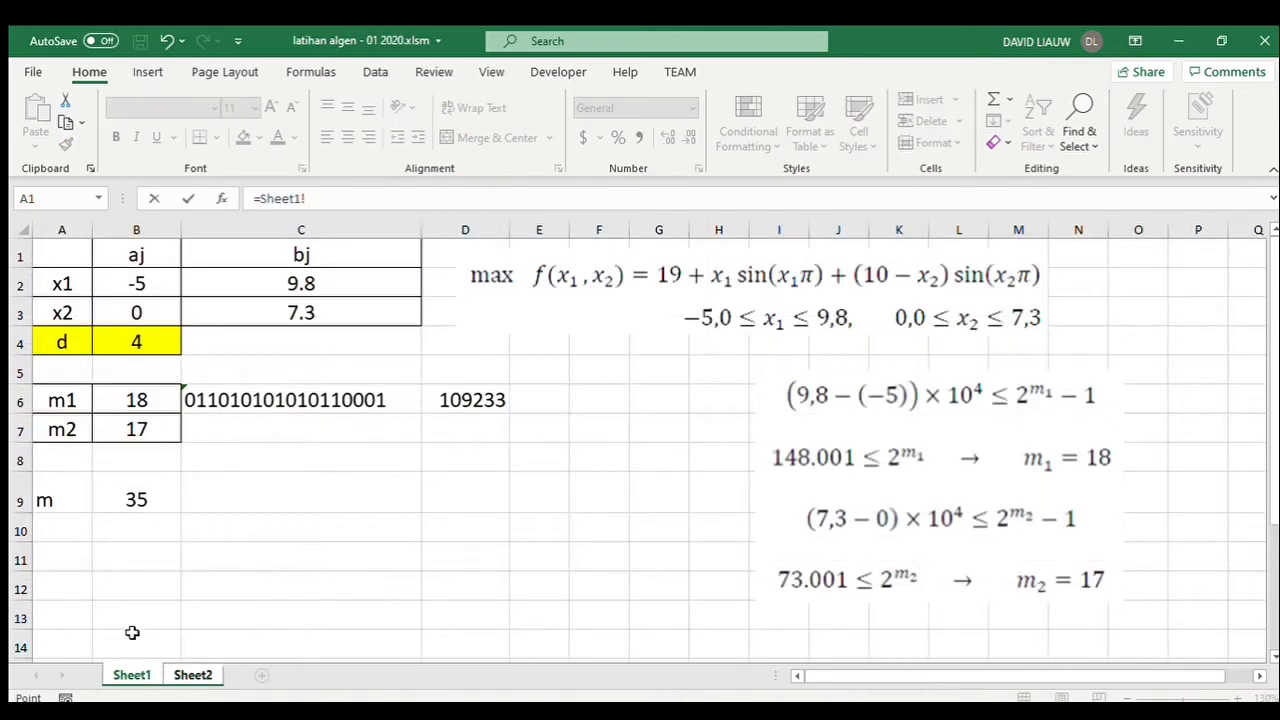
pyautogui.click(136, 501)
pyautogui.press('Return')
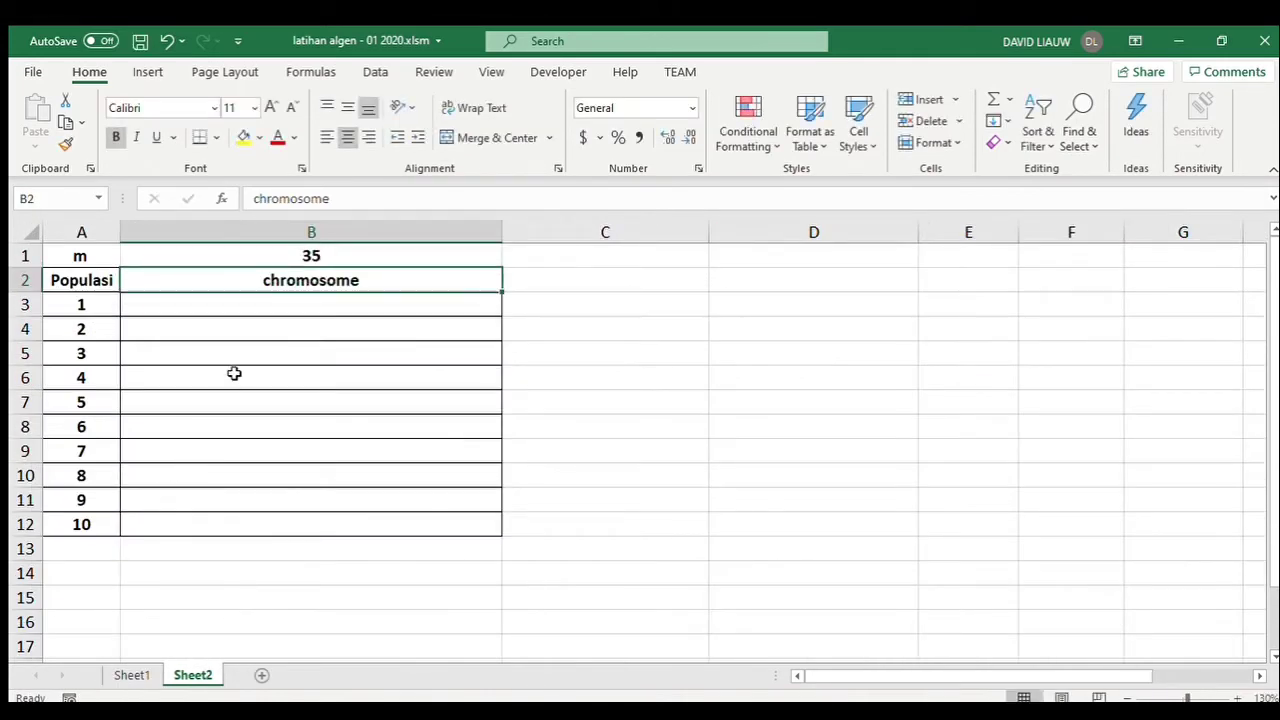
# Step: Enter the formula =getChromosome($B$1) in cell B3 for the first population member, with an absolute reference to m
pyautogui.click(312, 310)
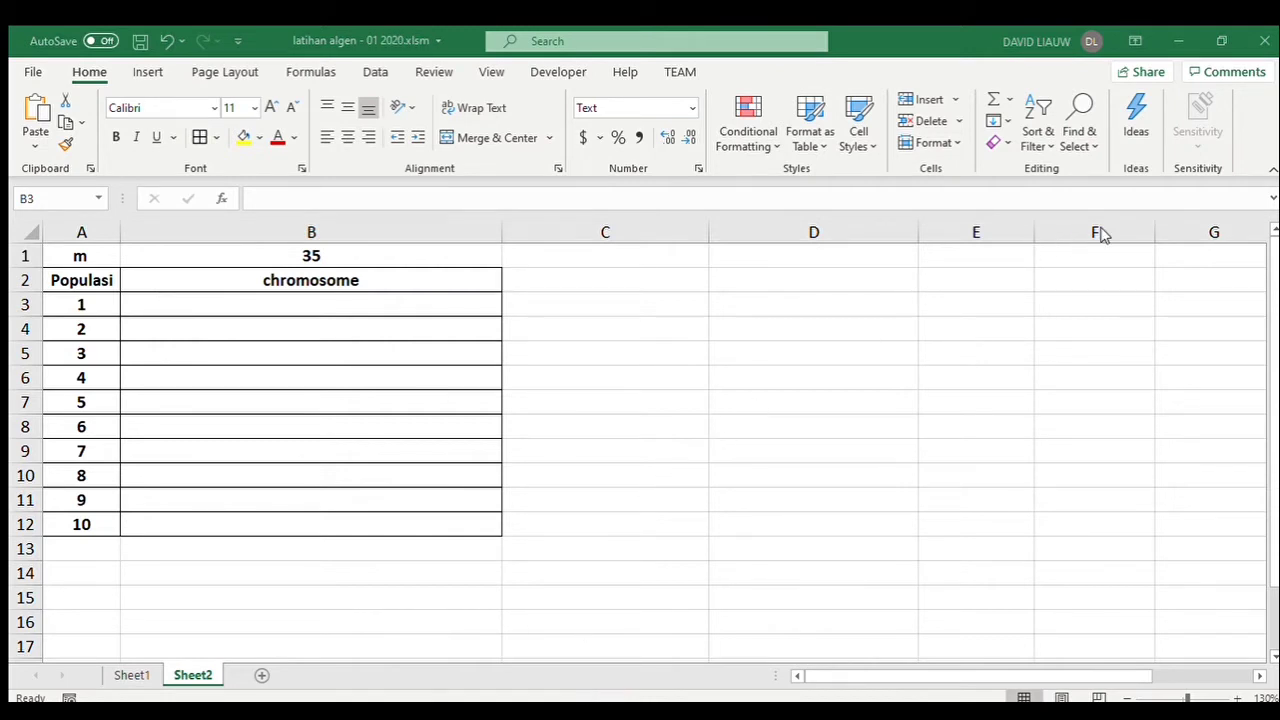
pyautogui.hotkey('alt', 'Tab')
pyautogui.click(328, 309)
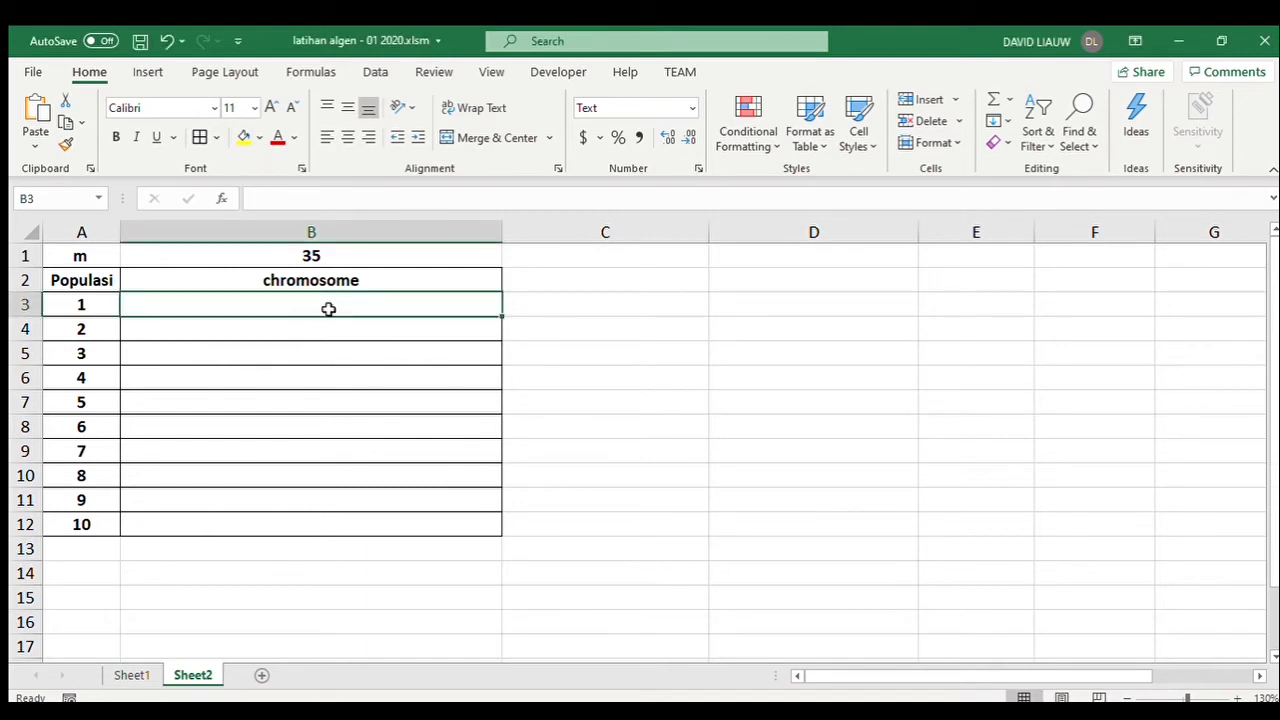
pyautogui.write('=get')
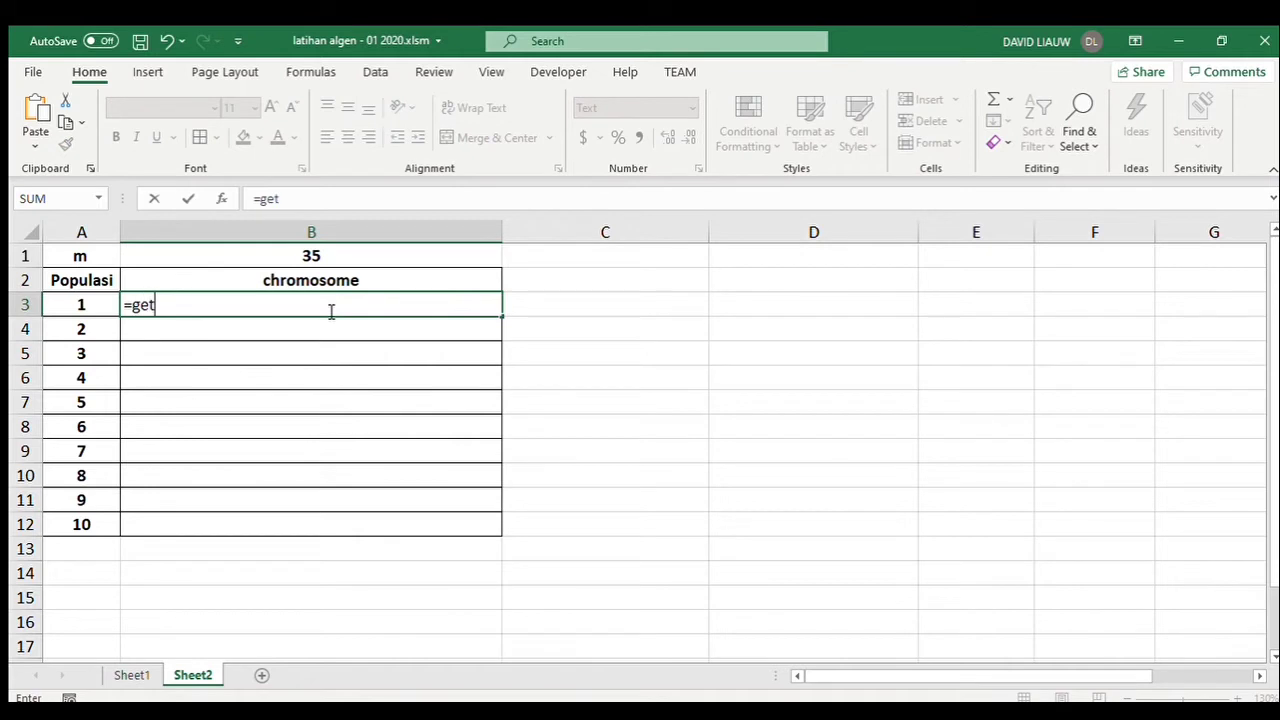
pyautogui.write('Chromosome(')
pyautogui.click(357, 255)
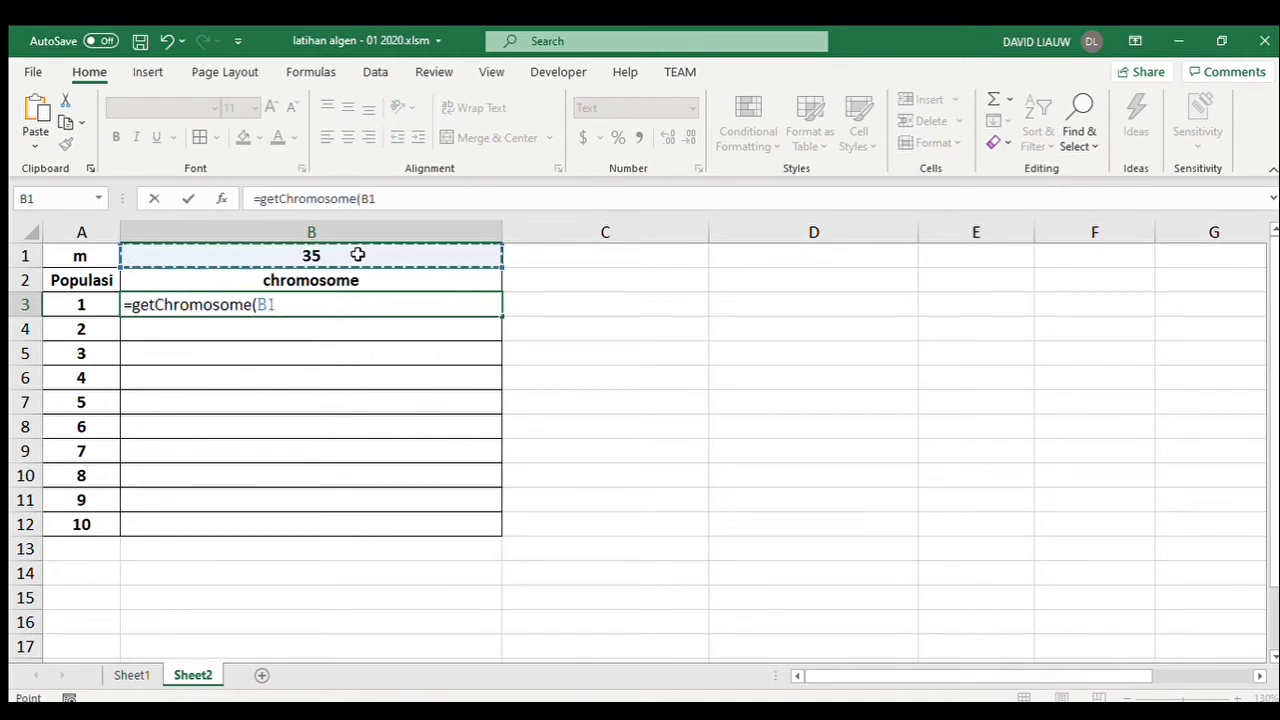
pyautogui.press('F4')
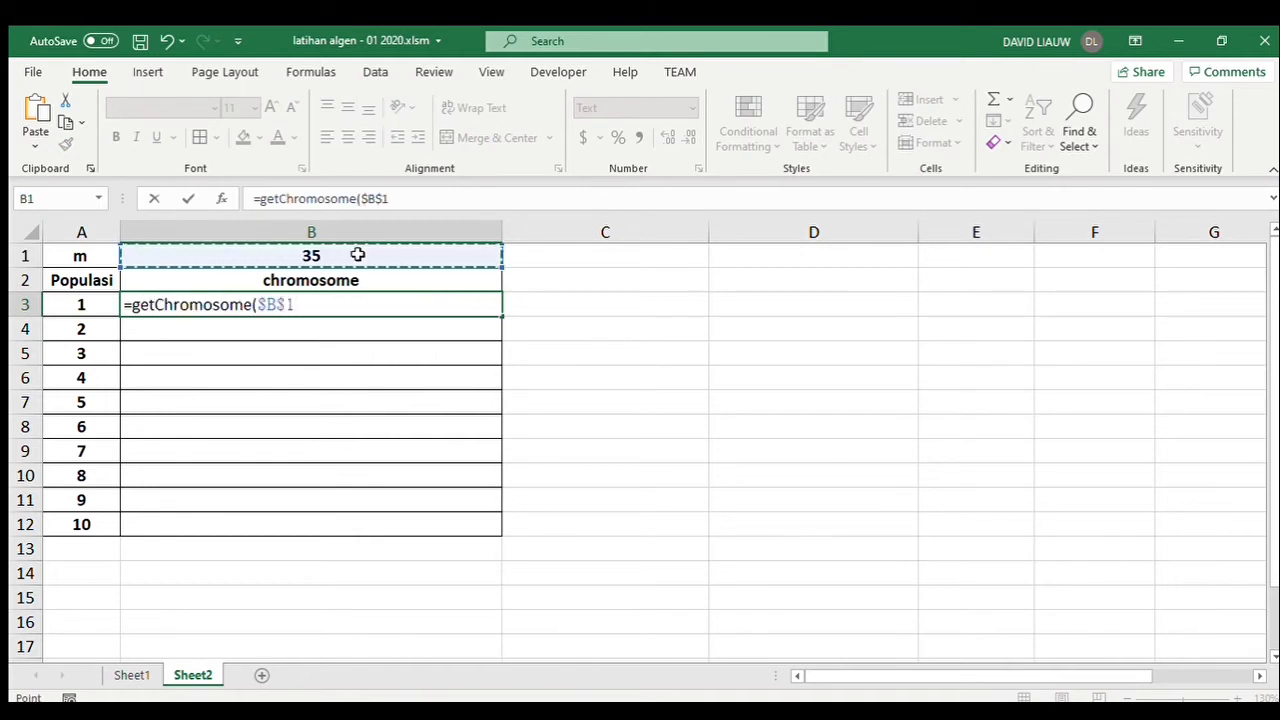
pyautogui.write(')')
pyautogui.press('Return')
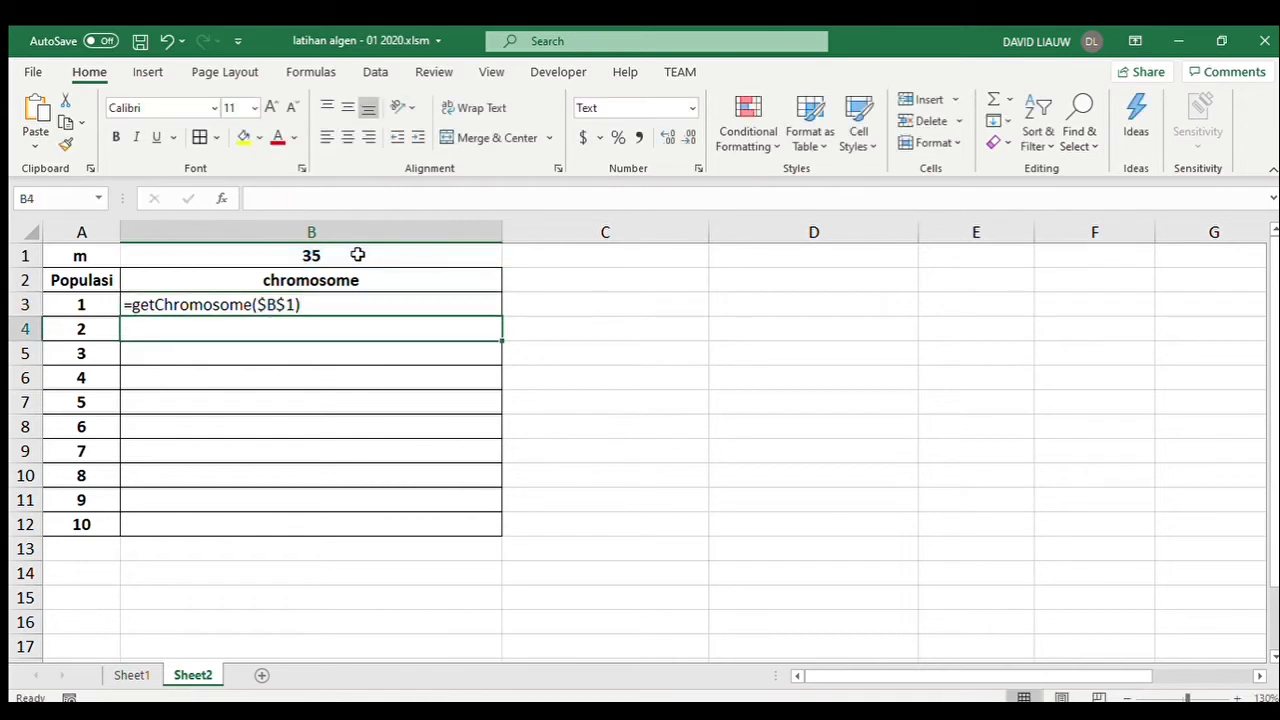
# Step: Change cell B3 to General number format and re-enter its getChromosome formula
pyautogui.click(370, 304)
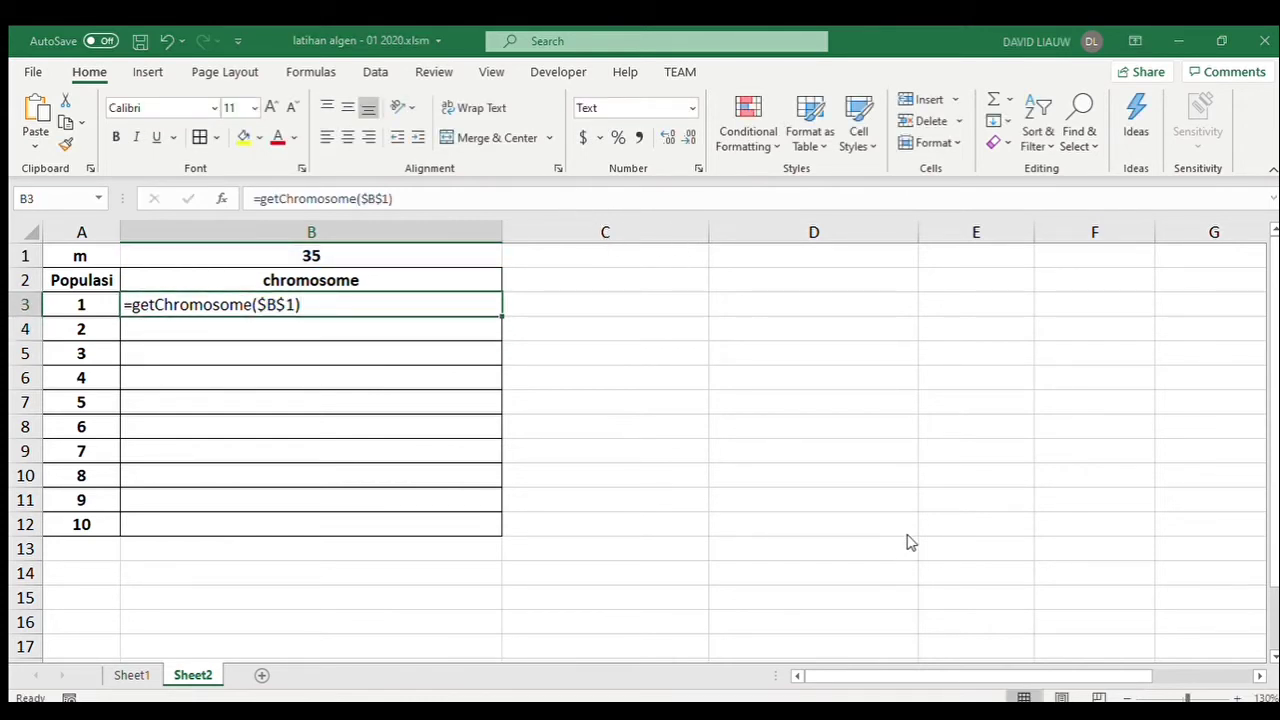
pyautogui.click(410, 198)
pyautogui.press('Return')
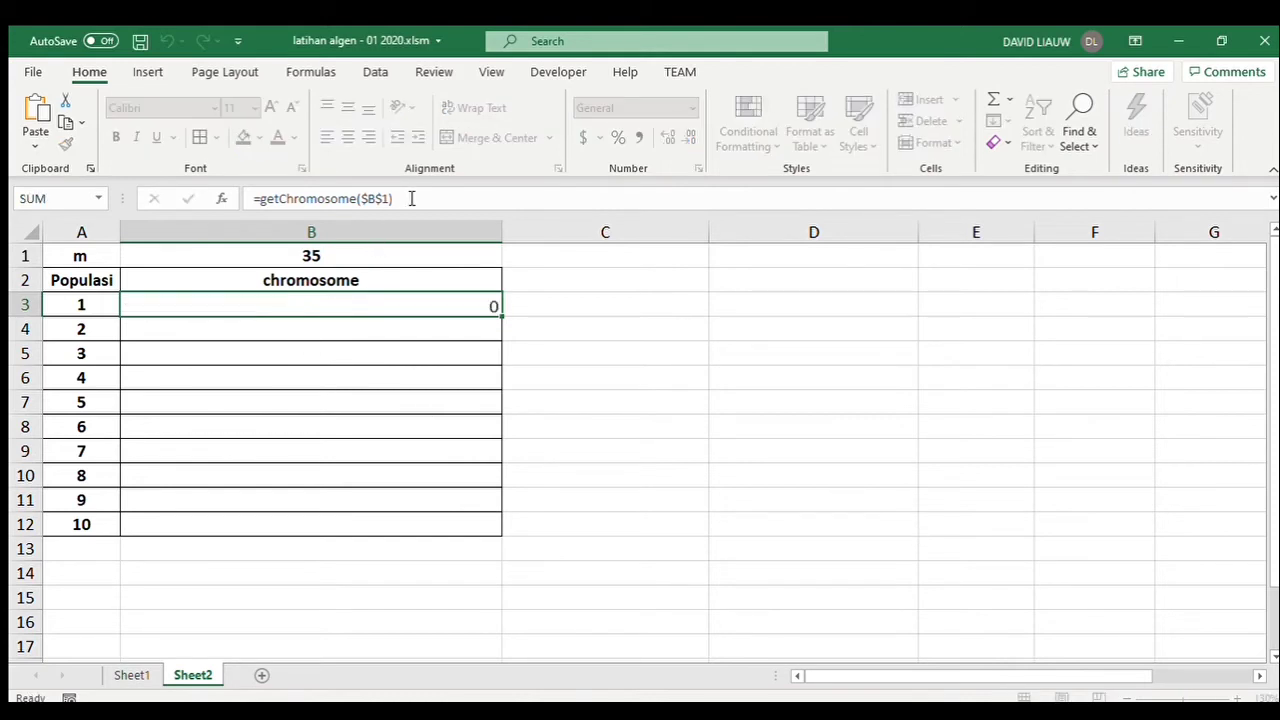
# Step: Fill the getChromosome formula from B3 down through B12 for all ten population members
pyautogui.click(456, 300)
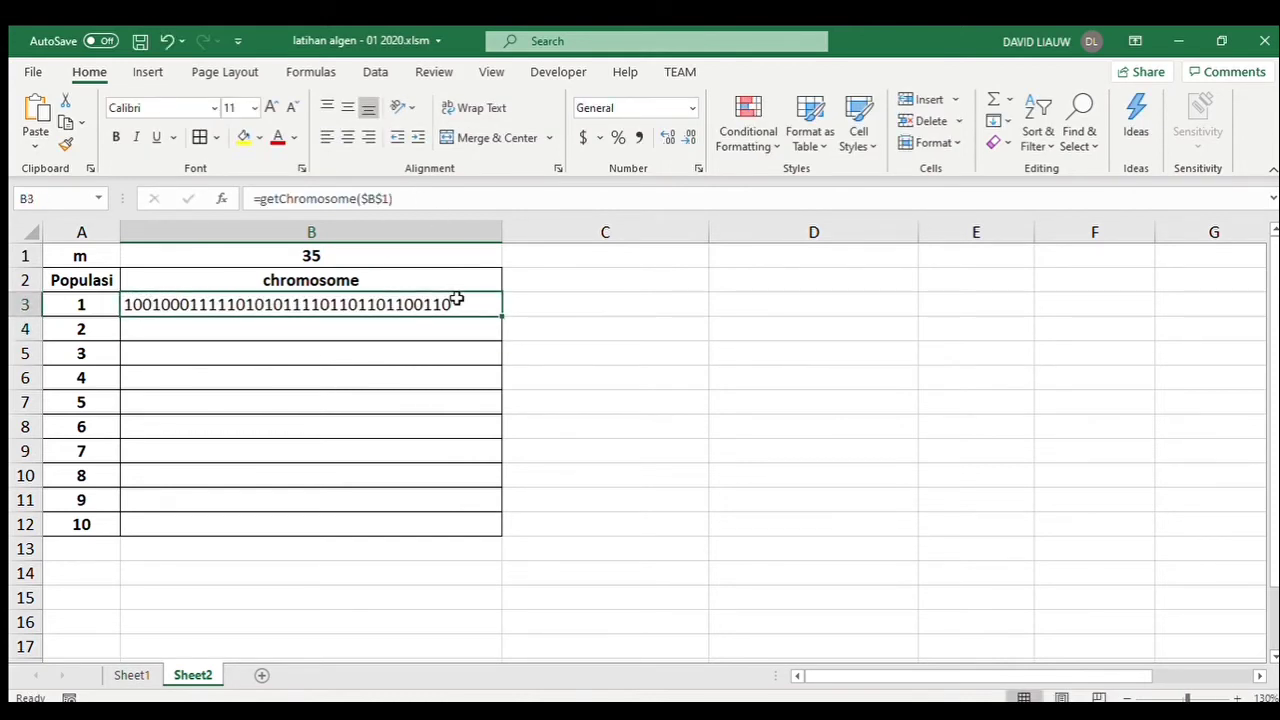
pyautogui.doubleClick(504, 316)
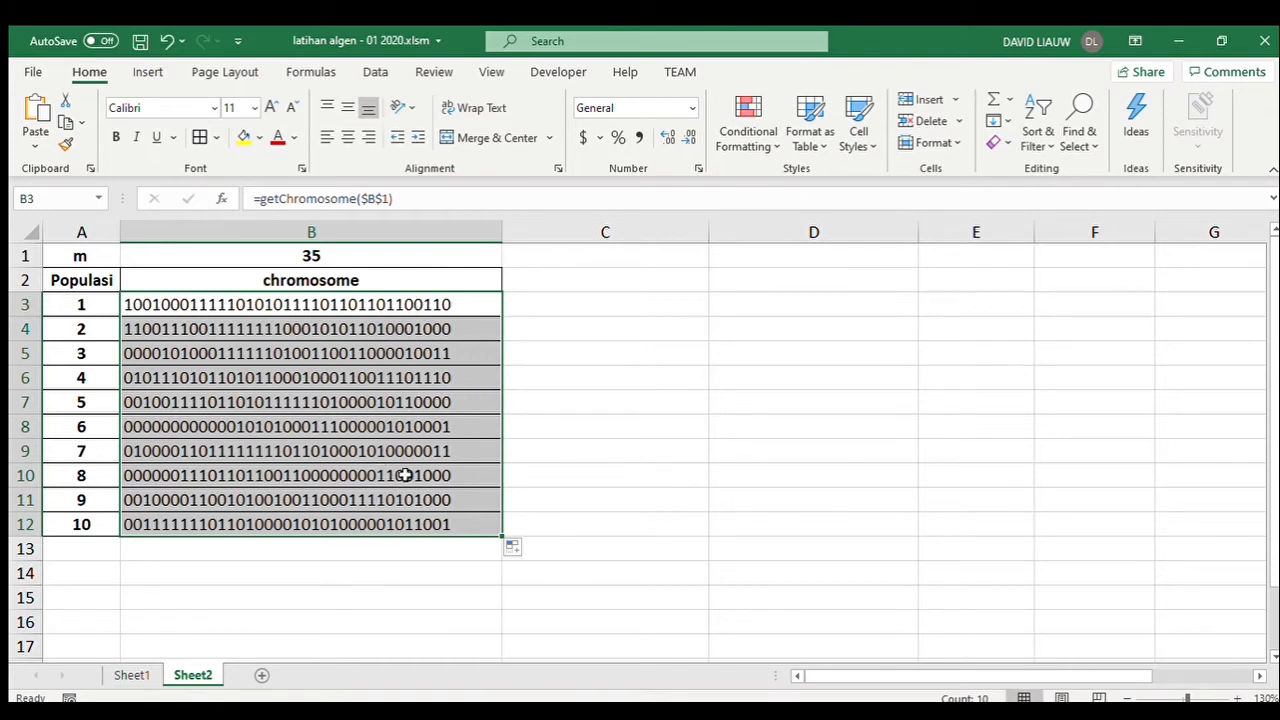
pyautogui.click(608, 527)
pyautogui.click(475, 303)
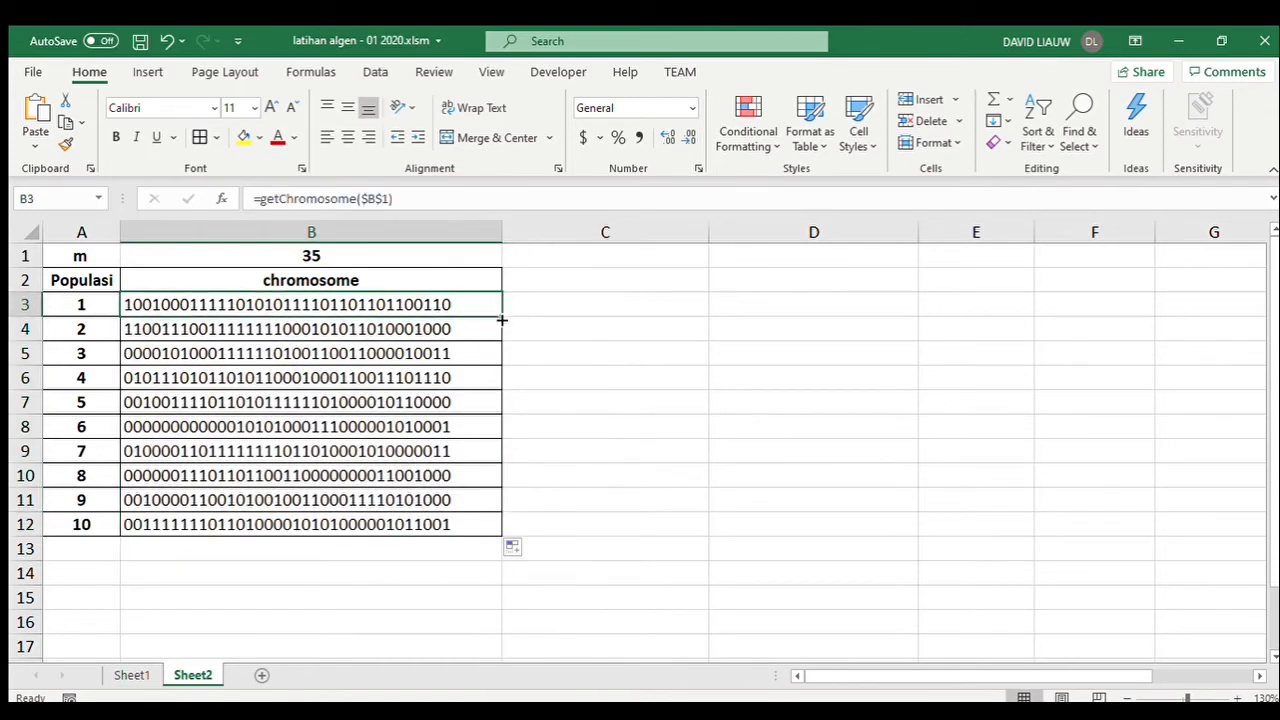
pyautogui.moveTo(502, 319); pyautogui.dragTo(497, 527)
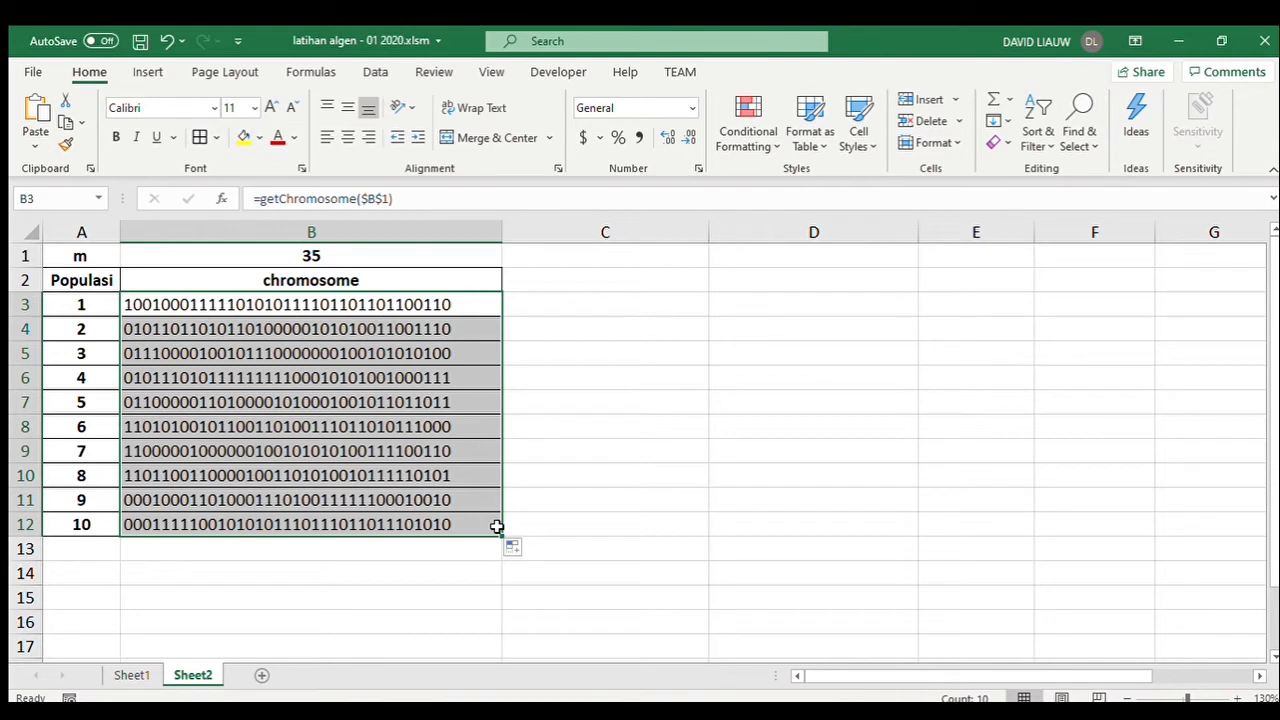
# Step: Replace the chromosome formulas in B3:B12 with plain values in Text format, and slightly narrow column B
pyautogui.hotkey('ctrl', 'c')
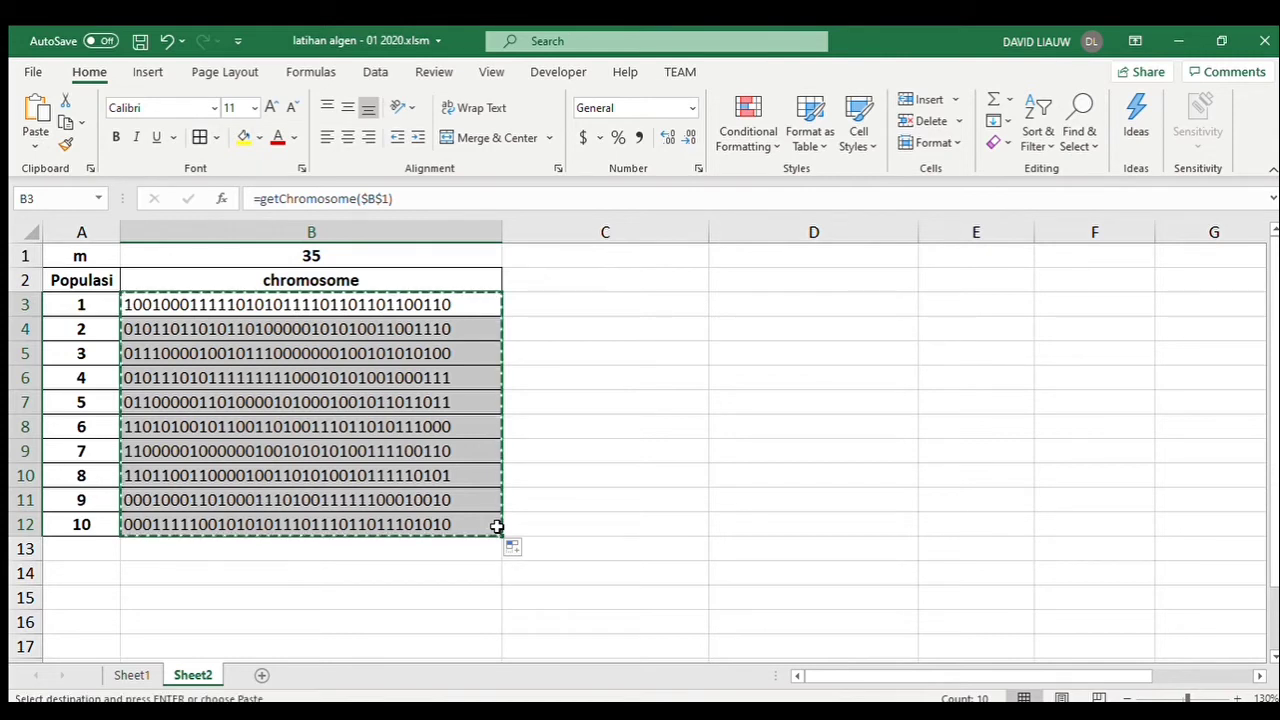
pyautogui.hotkey('alt', 'Tab')
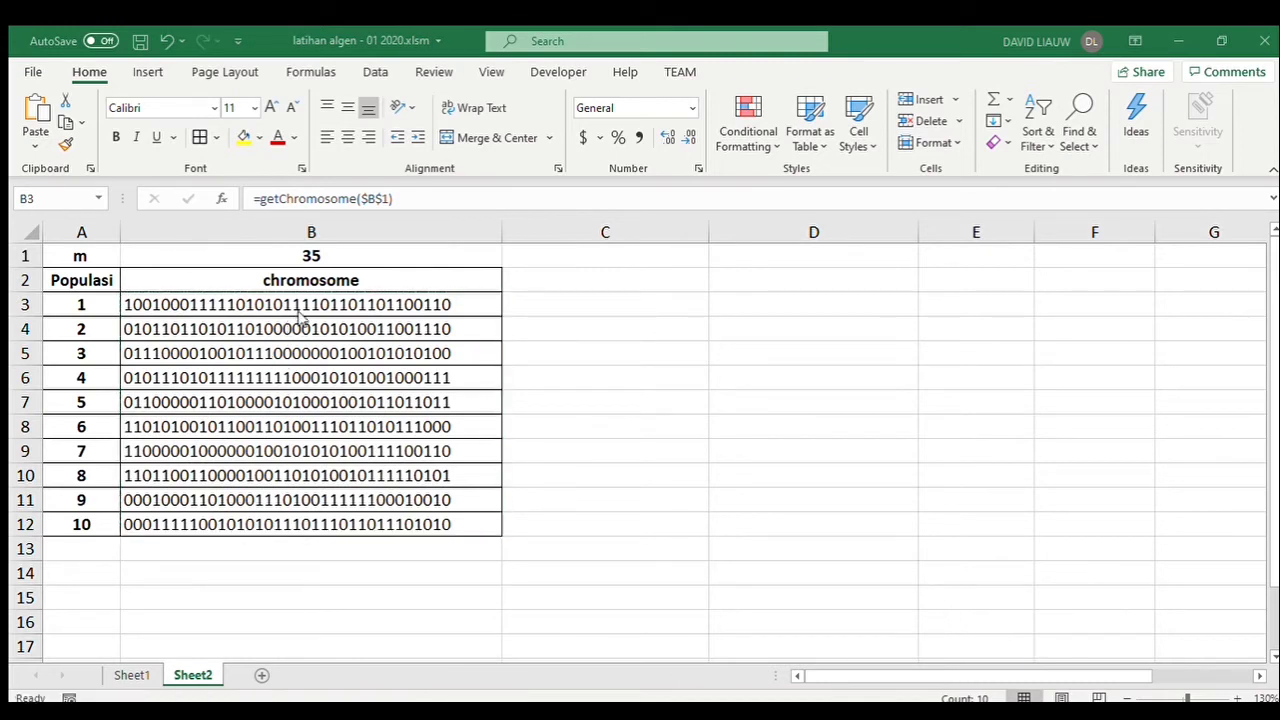
pyautogui.hotkey('ctrl', 'v')
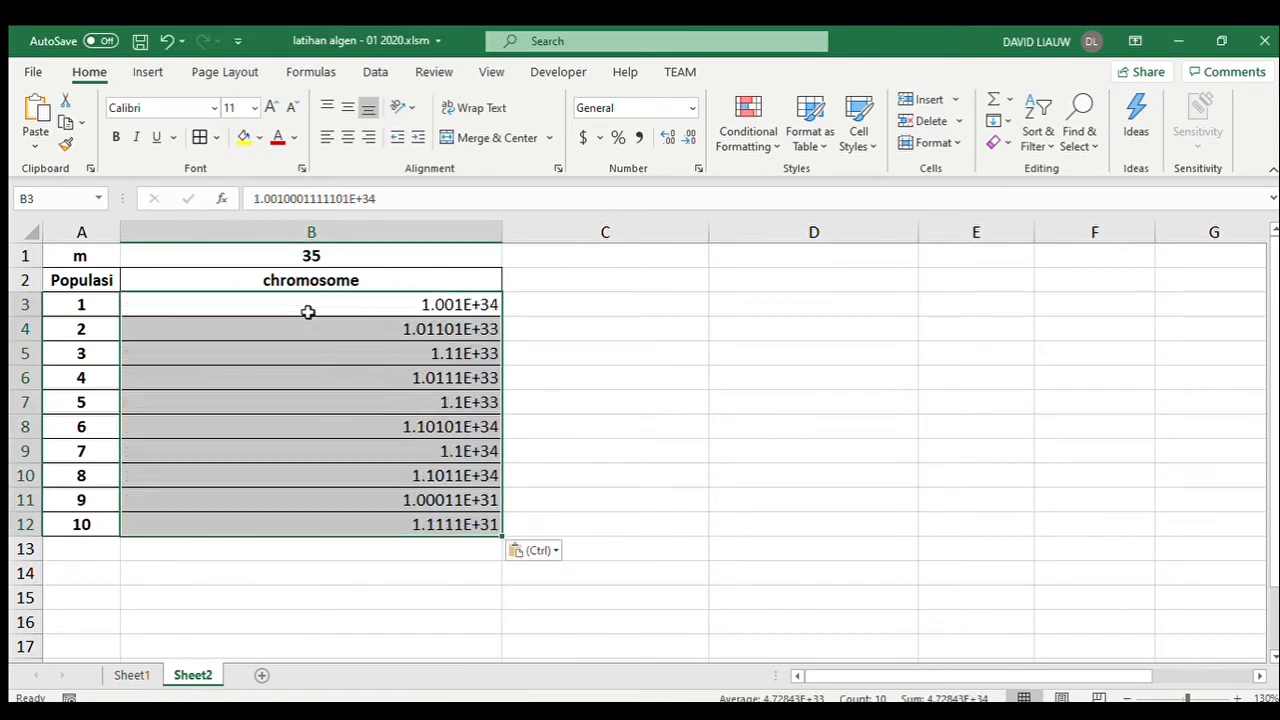
pyautogui.press('Escape')
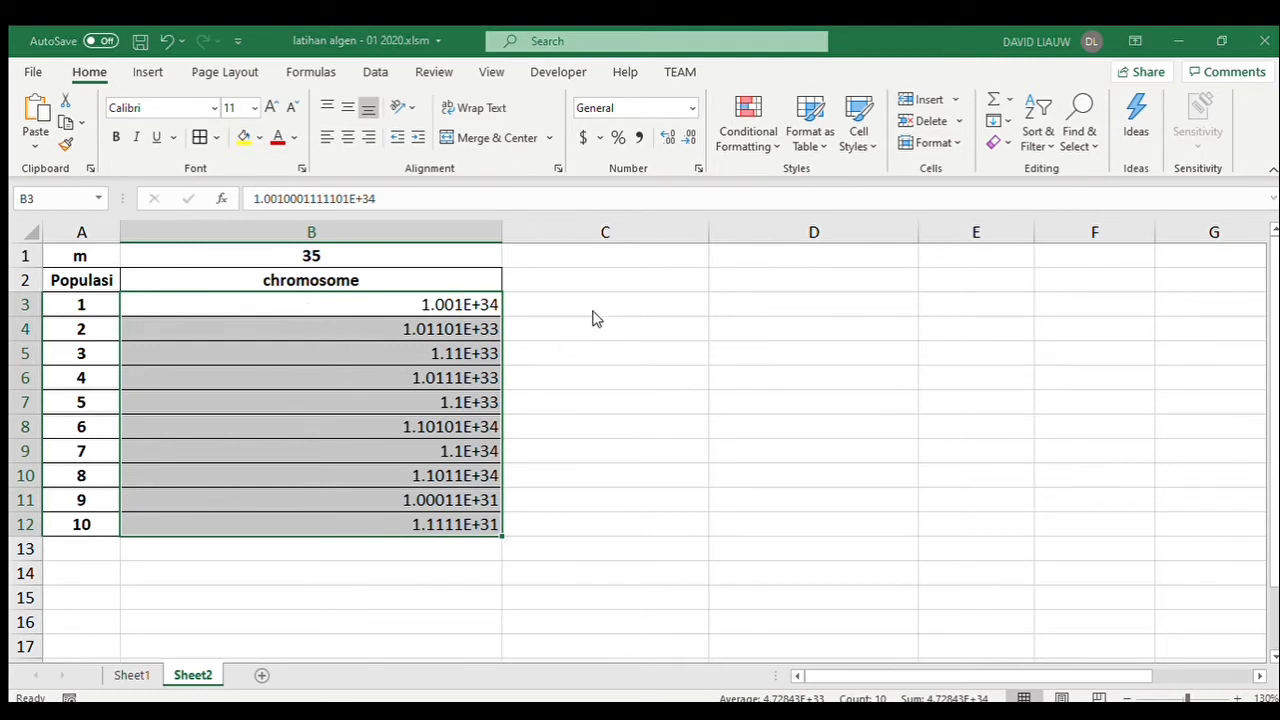
pyautogui.hotkey('alt', 'h')
pyautogui.press('n')
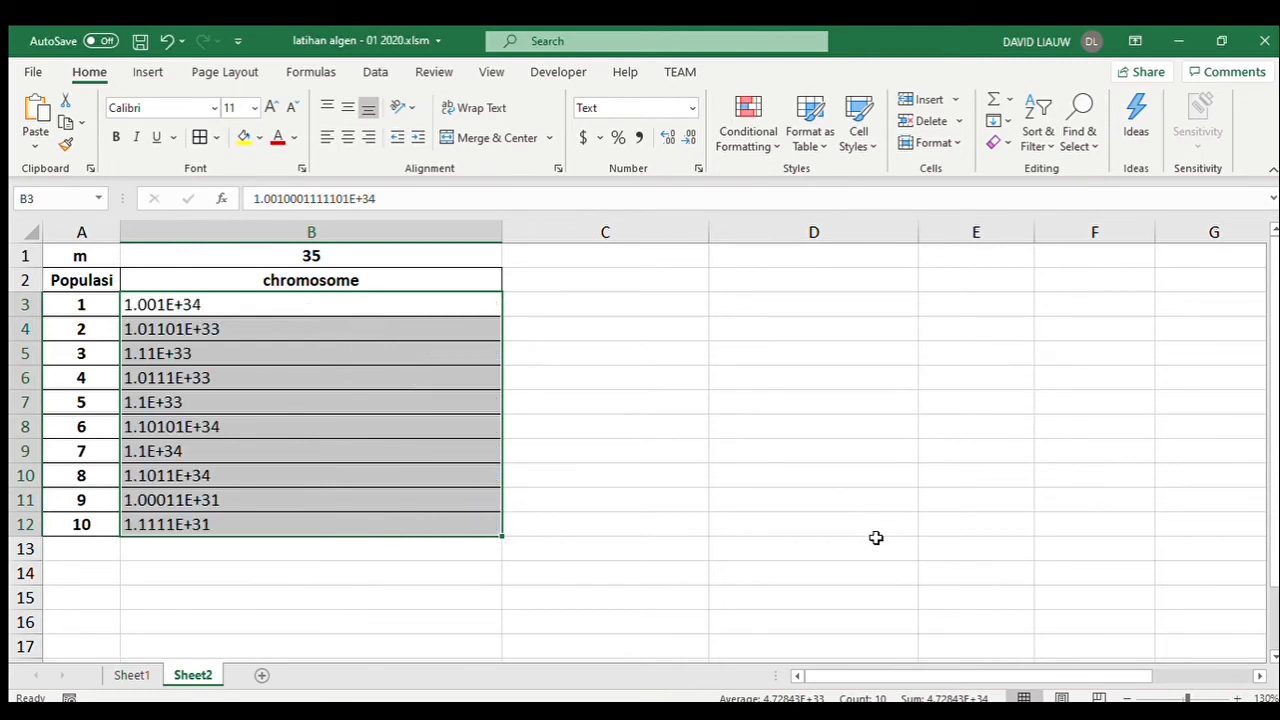
pyautogui.hotkey('ctrl', 'v')
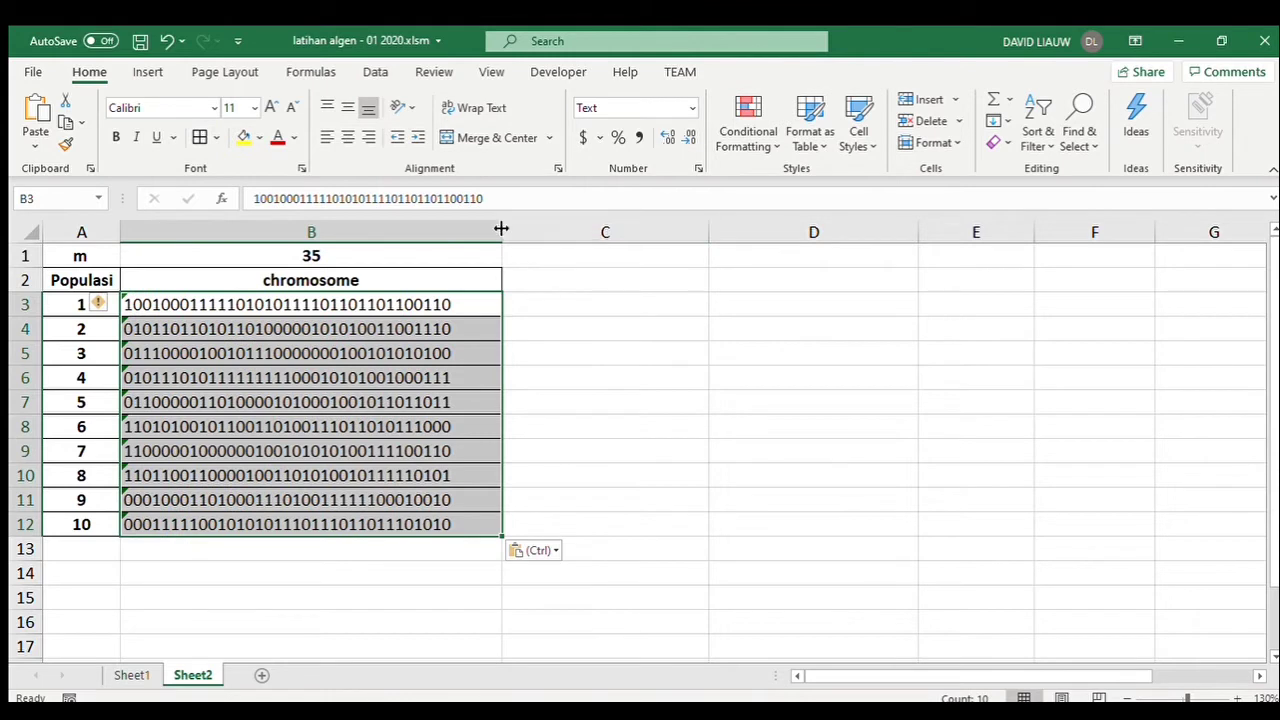
pyautogui.moveTo(502, 231); pyautogui.dragTo(467, 230)
# Step: Add the headers "chromosome x1" in C2 and "chromosome x2" in D2
pyautogui.click(522, 280)
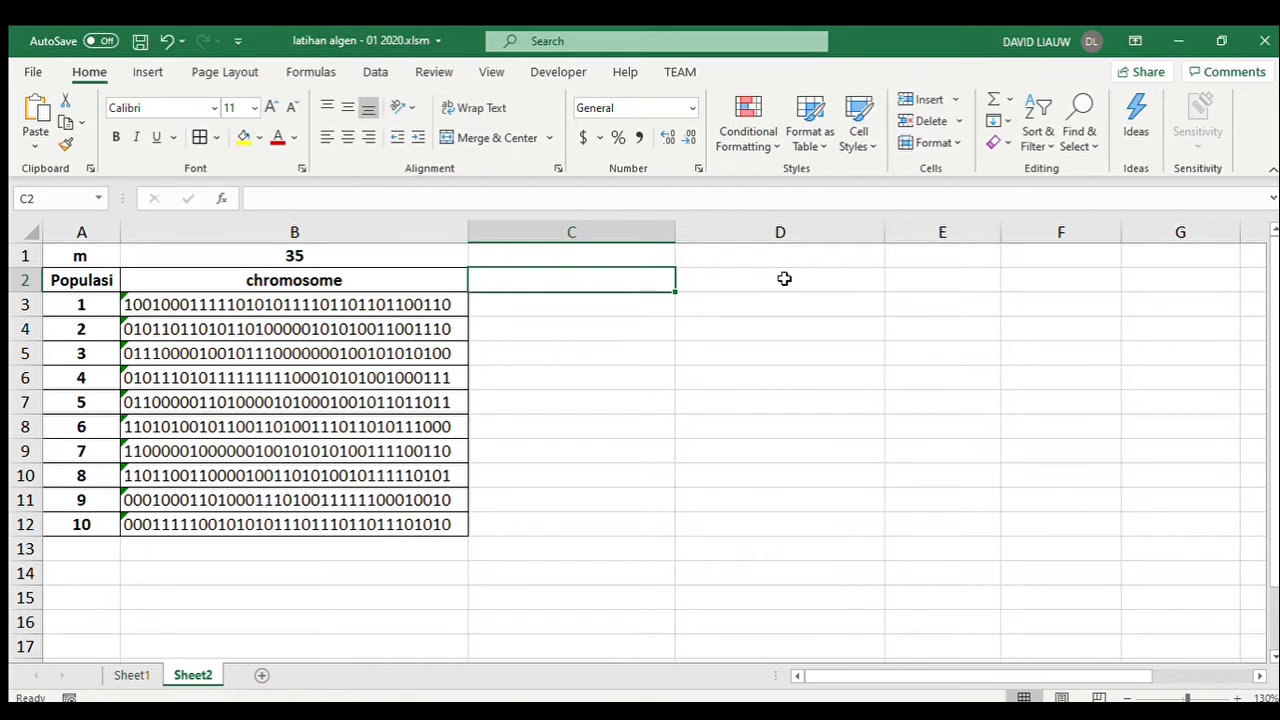
pyautogui.write('chrom')
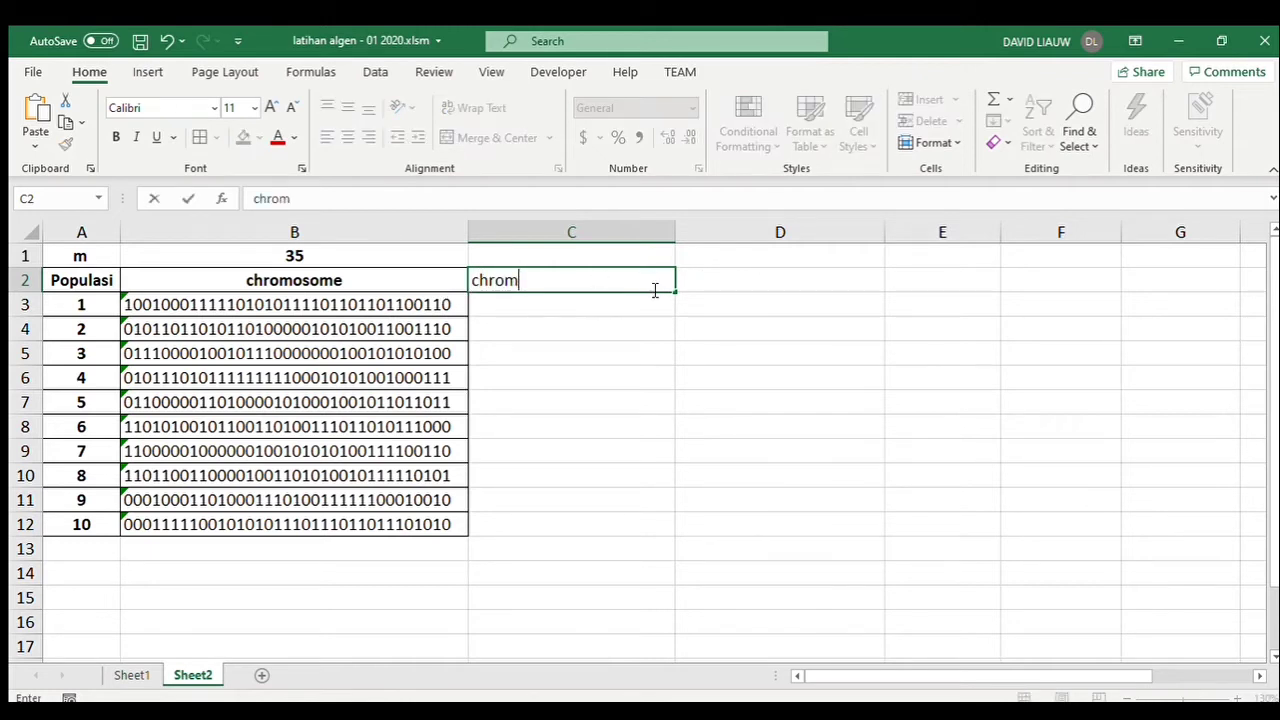
pyautogui.write('osome x1')
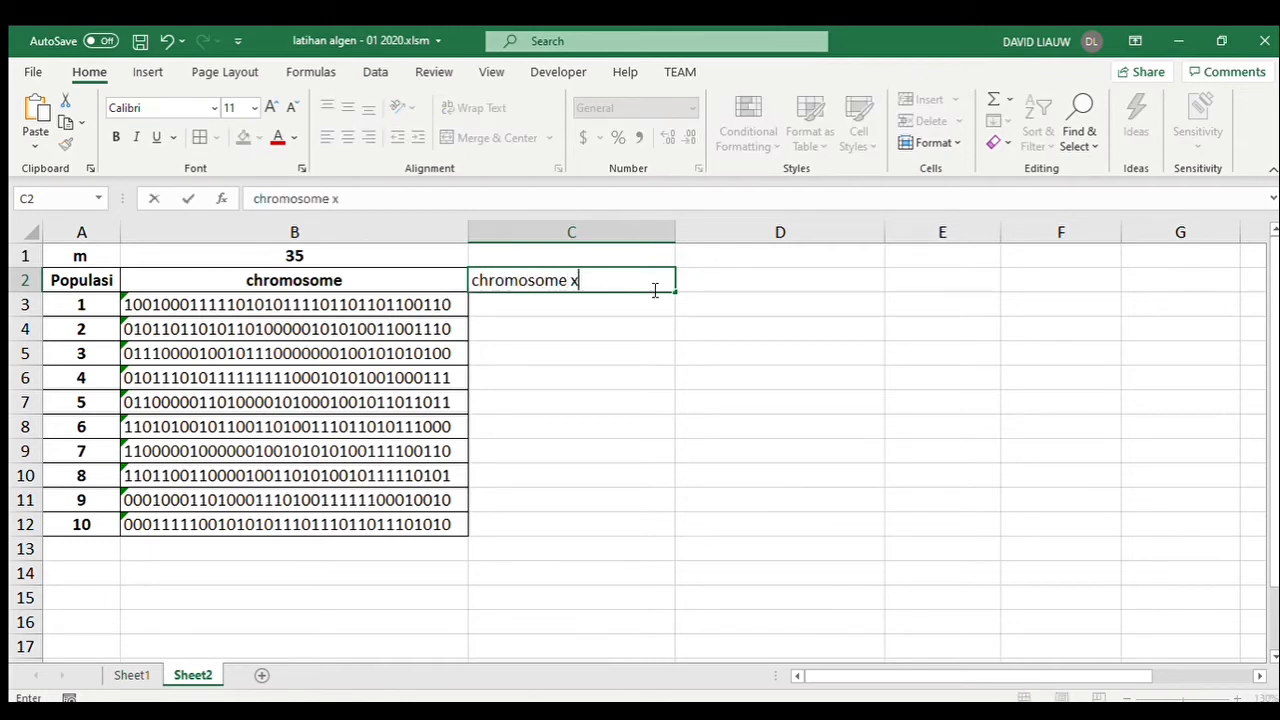
pyautogui.press('Return')
pyautogui.press('Right')
pyautogui.press('Up')
pyautogui.write('chr')
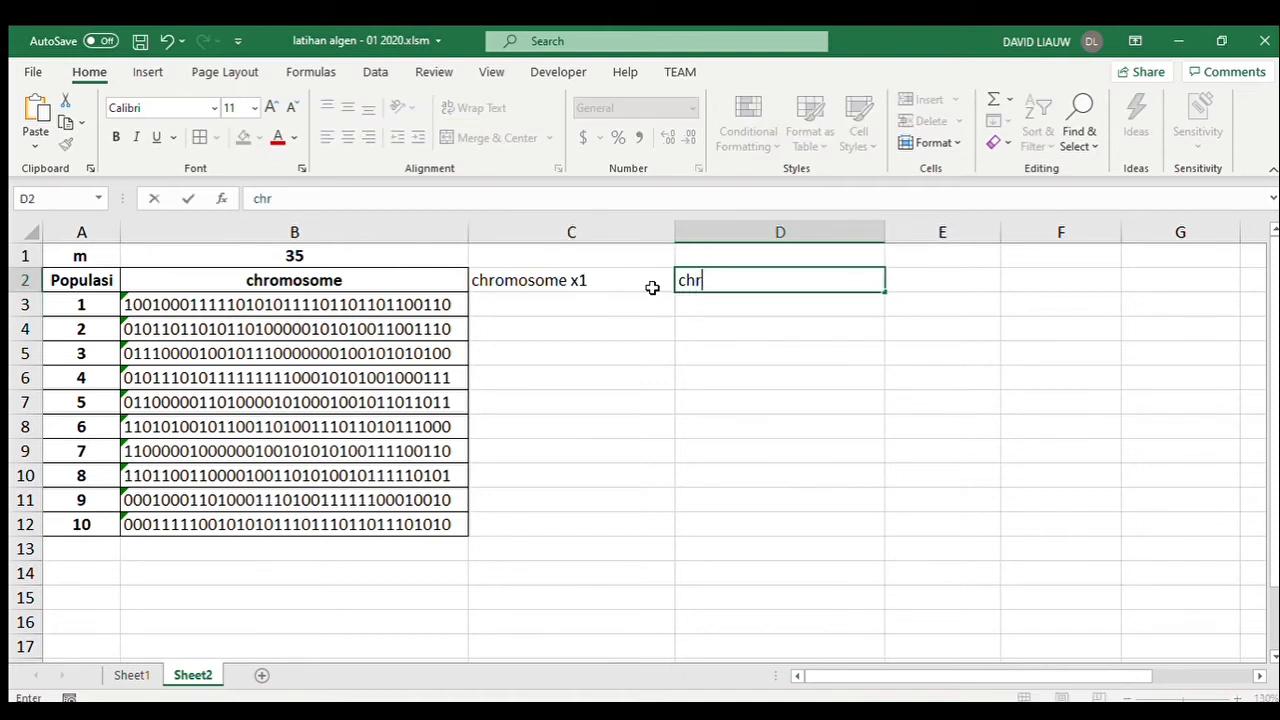
pyautogui.write('omosome x2')
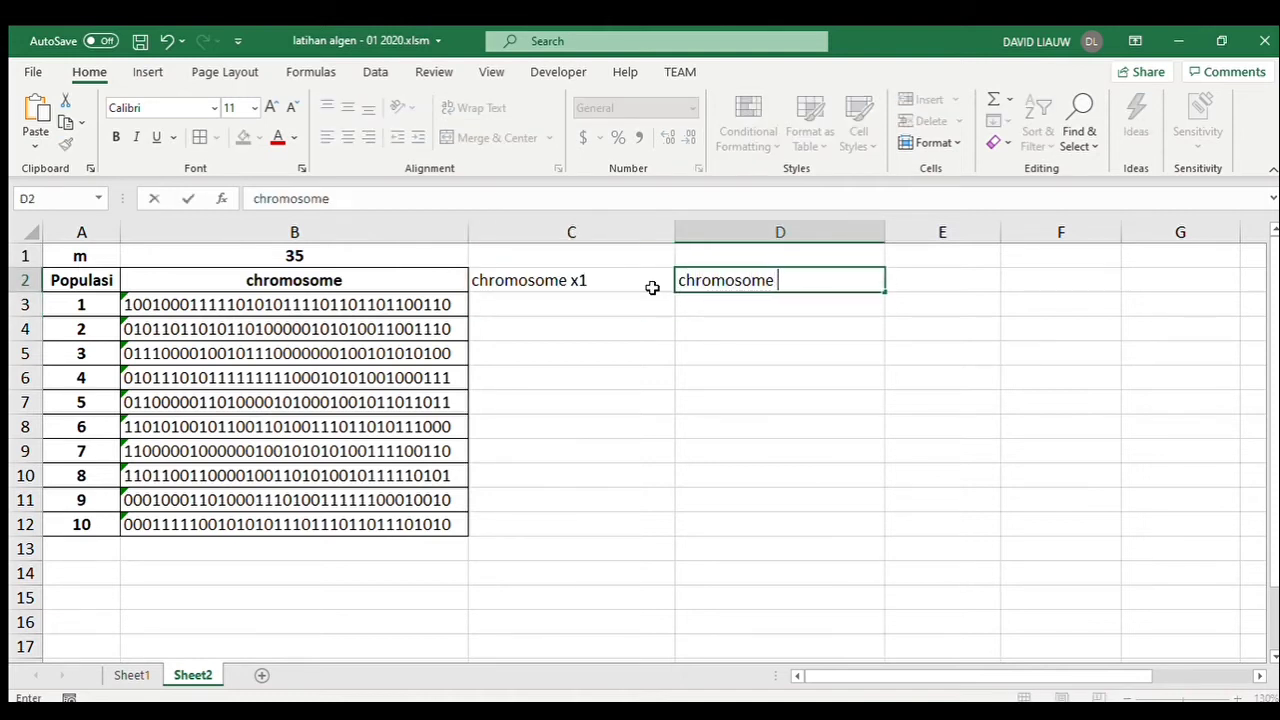
pyautogui.press('Return')
# Step: Make the headers in C2:D2 bold, and apply all borders and centered alignment to C2:D12
pyautogui.moveTo(652, 288); pyautogui.dragTo(720, 287)
pyautogui.click(115, 138)
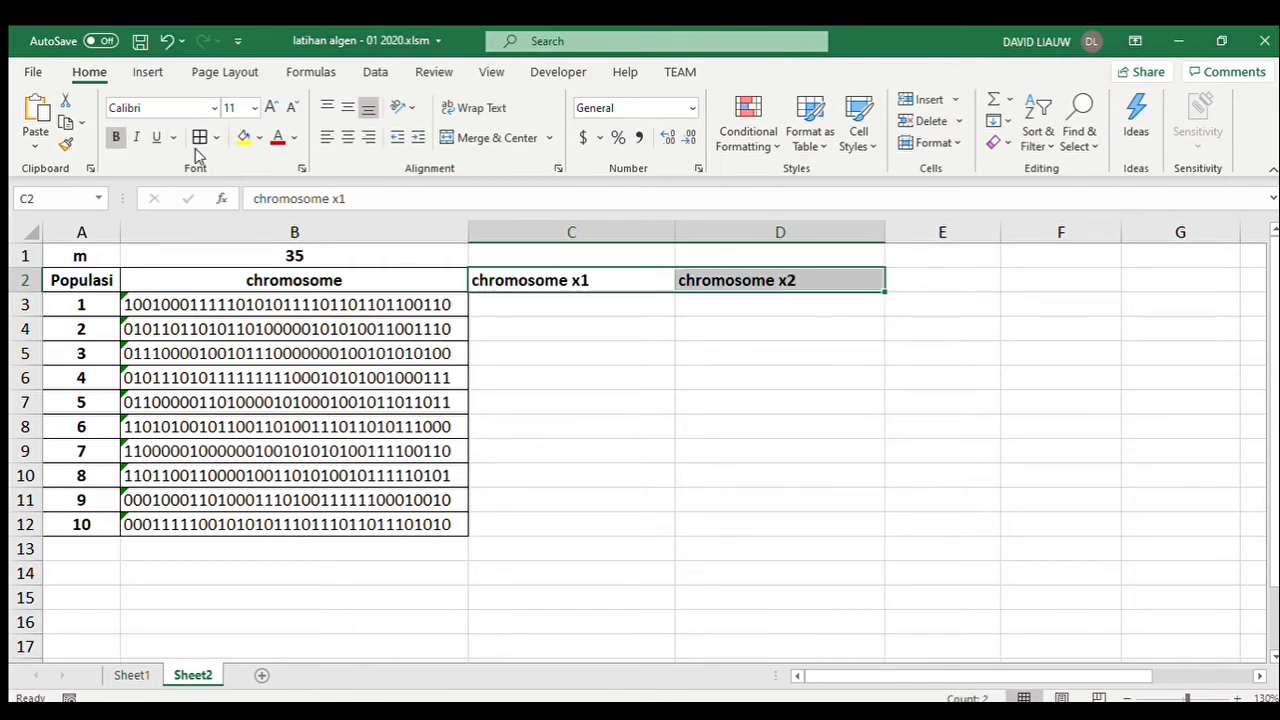
pyautogui.keyDown('shift'); pyautogui.click(768, 525); pyautogui.keyUp('shift')
pyautogui.click(201, 138)
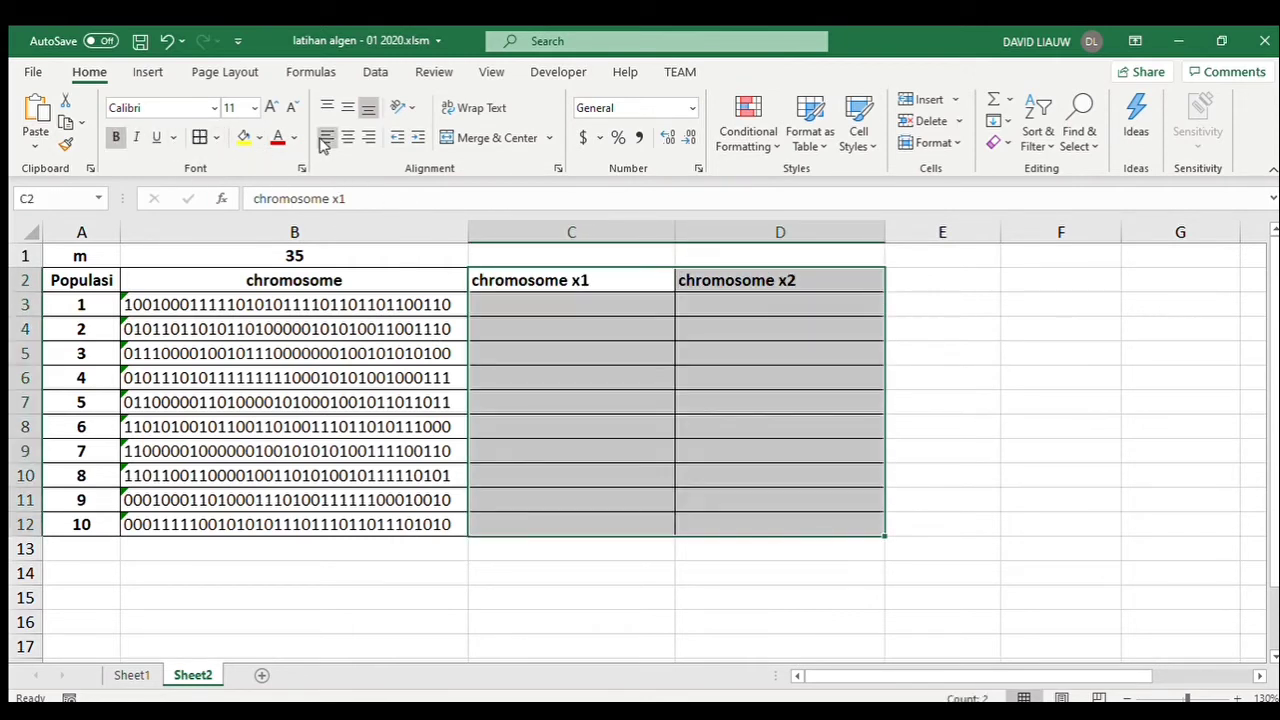
pyautogui.click(347, 137)
# Step: Link C1 to the m1 value in Sheet1 with the formula =Sheet1!B6
pyautogui.click(553, 308)
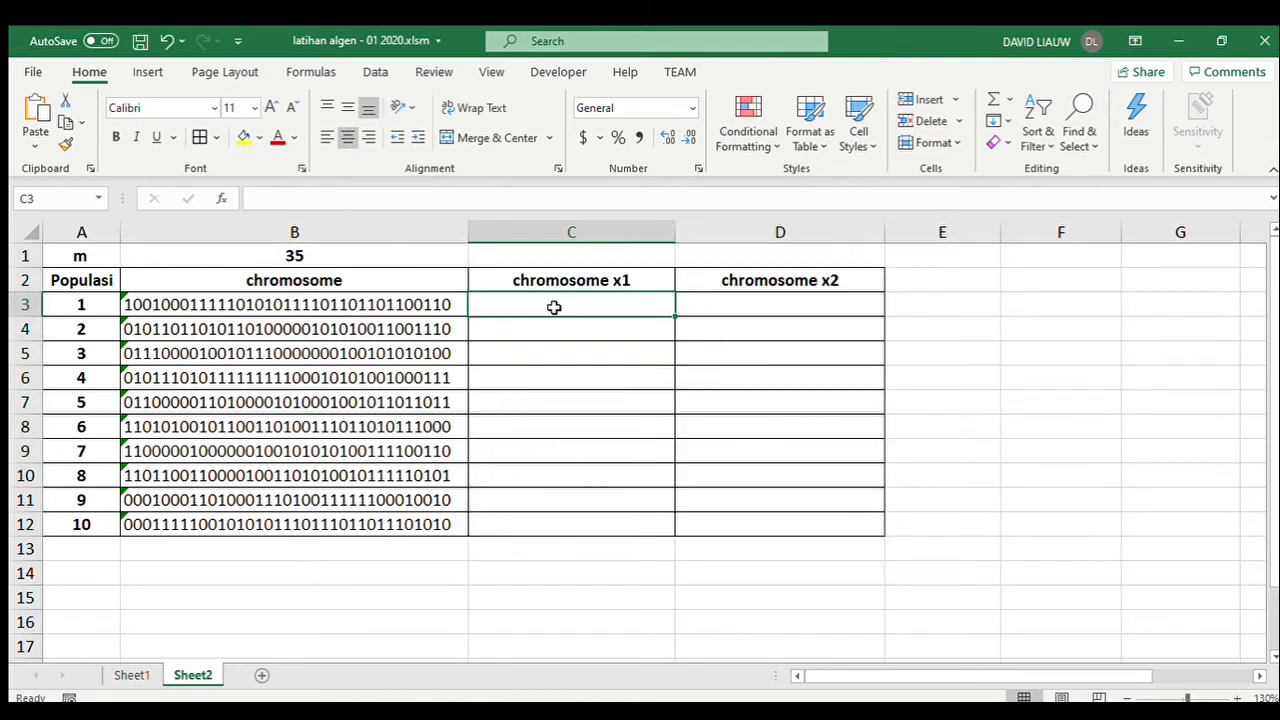
pyautogui.click(573, 255)
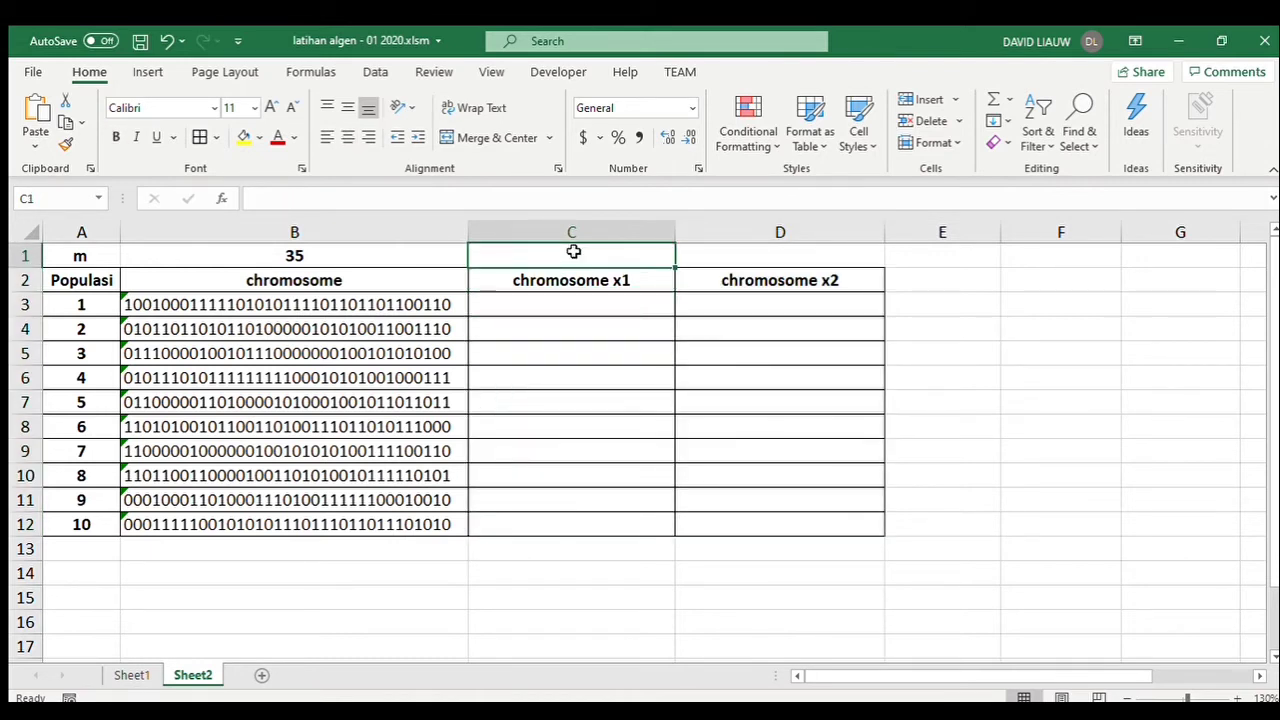
pyautogui.write('=')
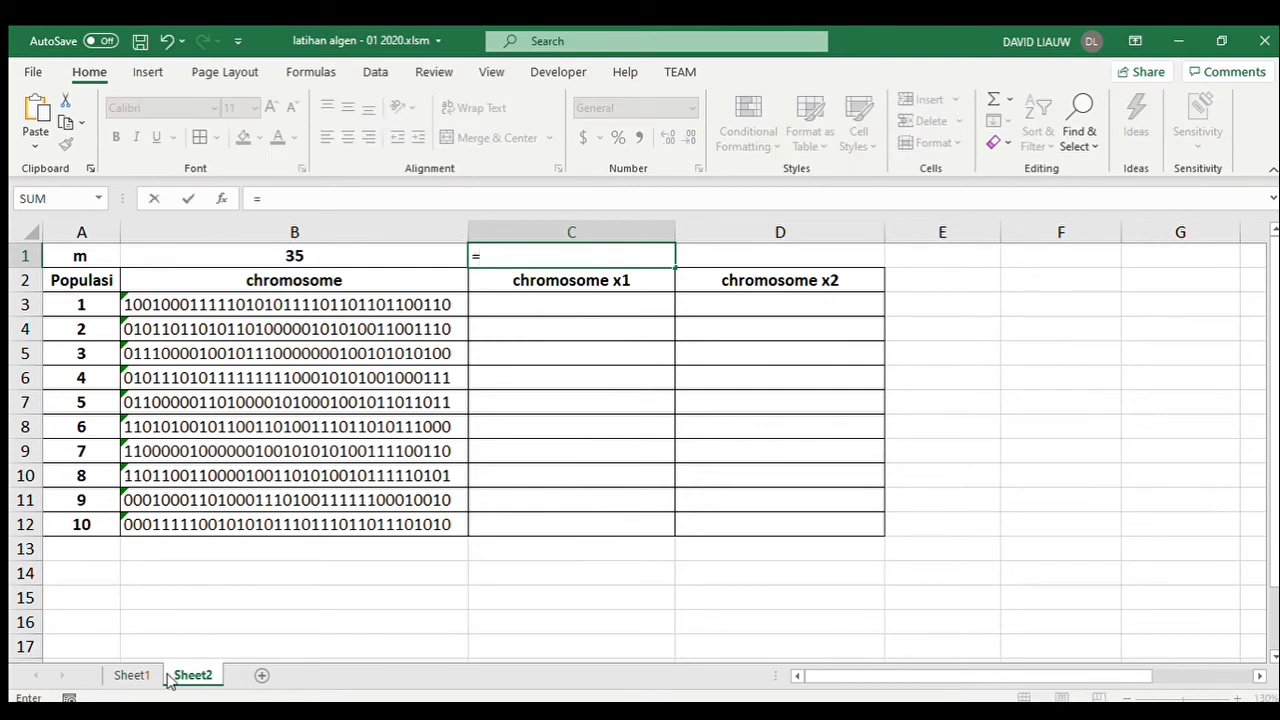
pyautogui.click(131, 676)
pyautogui.click(146, 408)
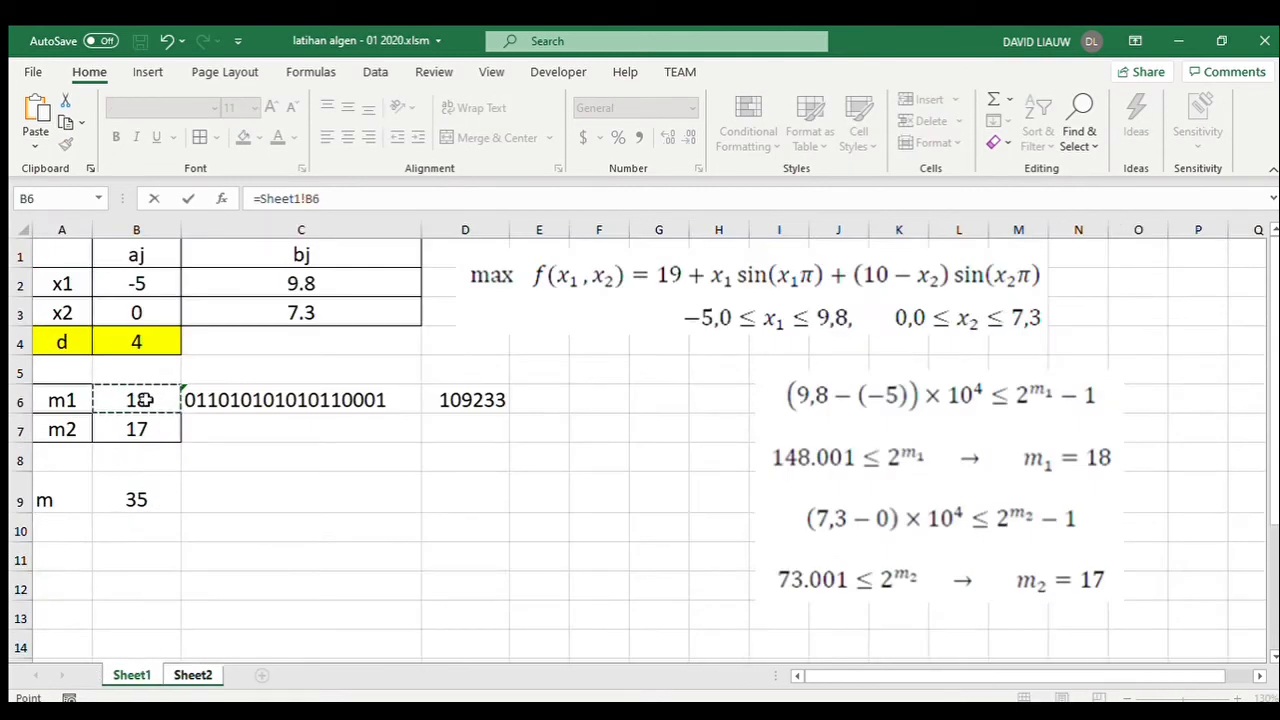
pyautogui.press('Return')
# Step: Link D1 to the m2 value in cell B7 of Sheet1
pyautogui.click(776, 254)
pyautogui.write('=')
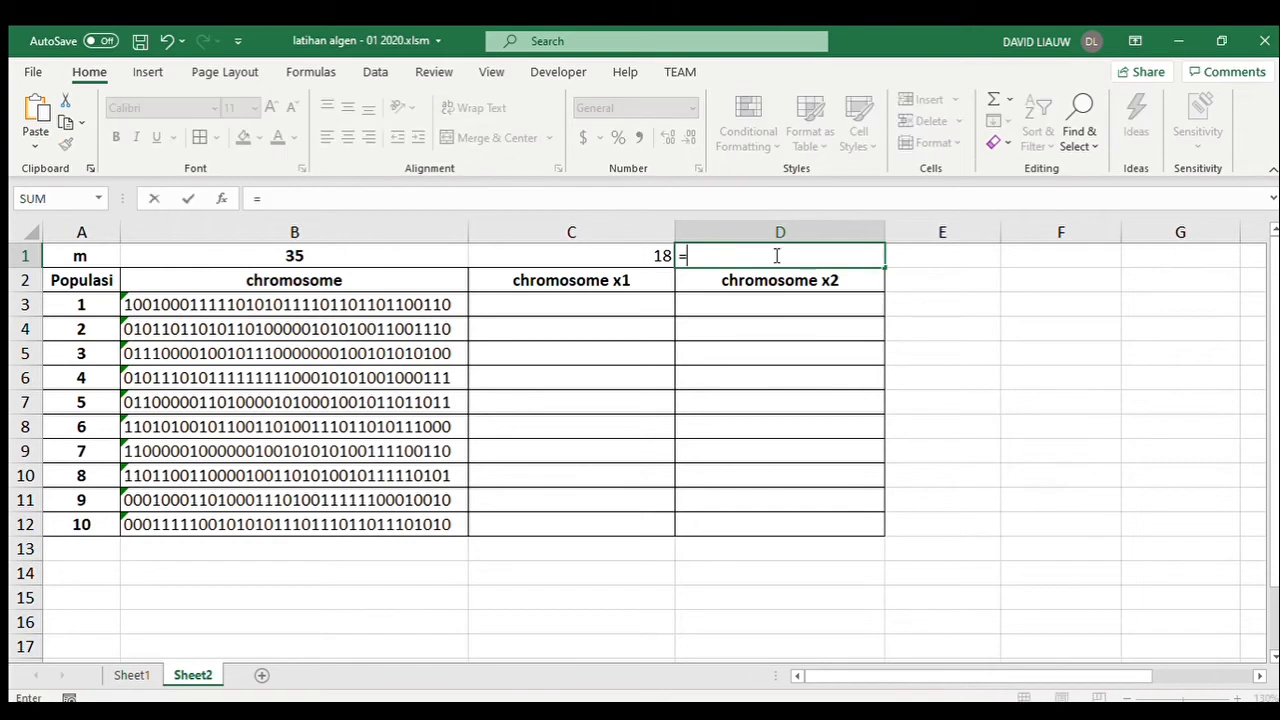
pyautogui.click(131, 675)
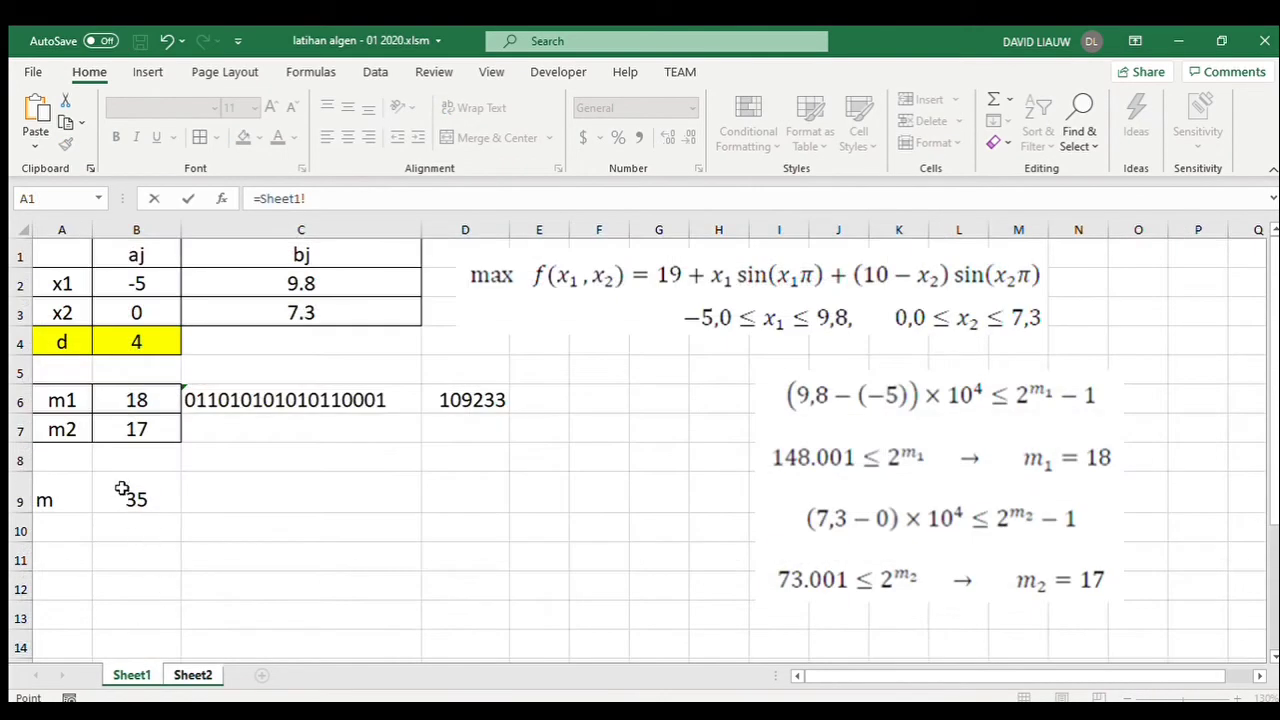
pyautogui.click(145, 432)
pyautogui.press('Return')
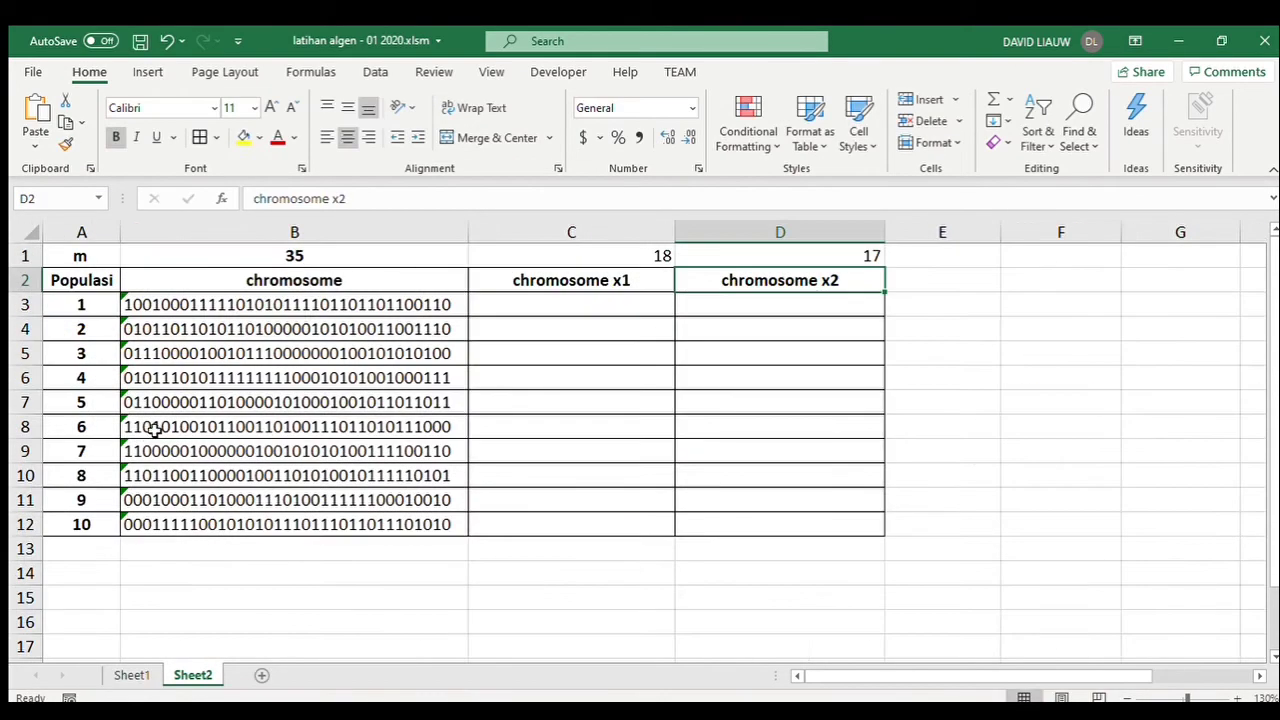
# Step: Center the linked bit lengths in C1:D1 horizontally
pyautogui.click(624, 256)
pyautogui.keyDown('shift'); pyautogui.click(733, 256); pyautogui.keyUp('shift')
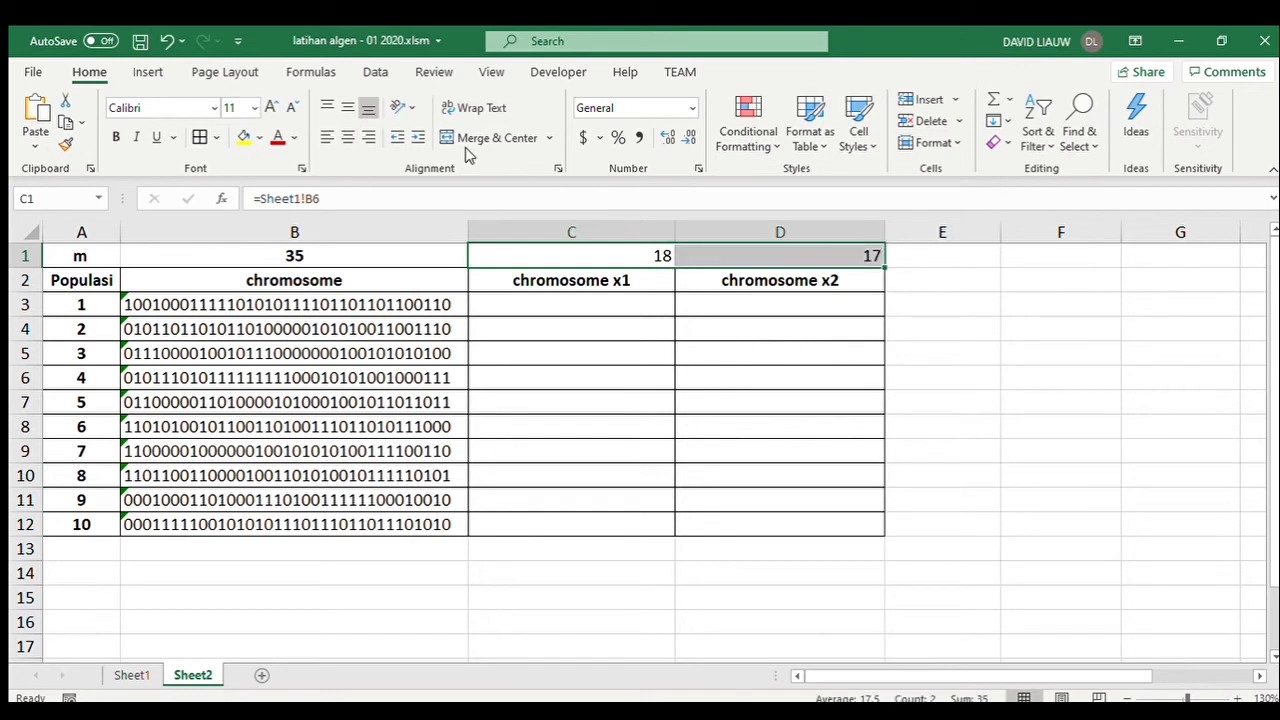
pyautogui.click(347, 137)
# Step: Enter =LEFT(B3,$C$1) in C3 and fill it down through C12 to extract the x1 part of each chromosome
pyautogui.click(563, 302)
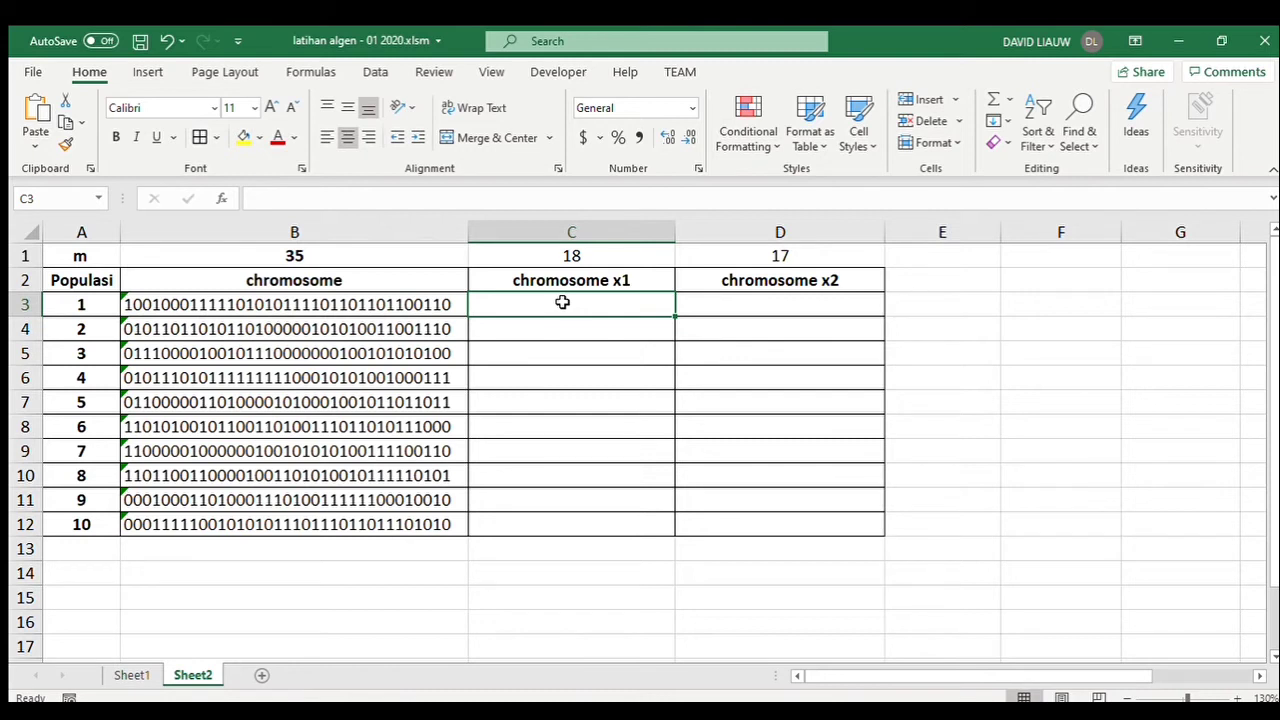
pyautogui.write('=')
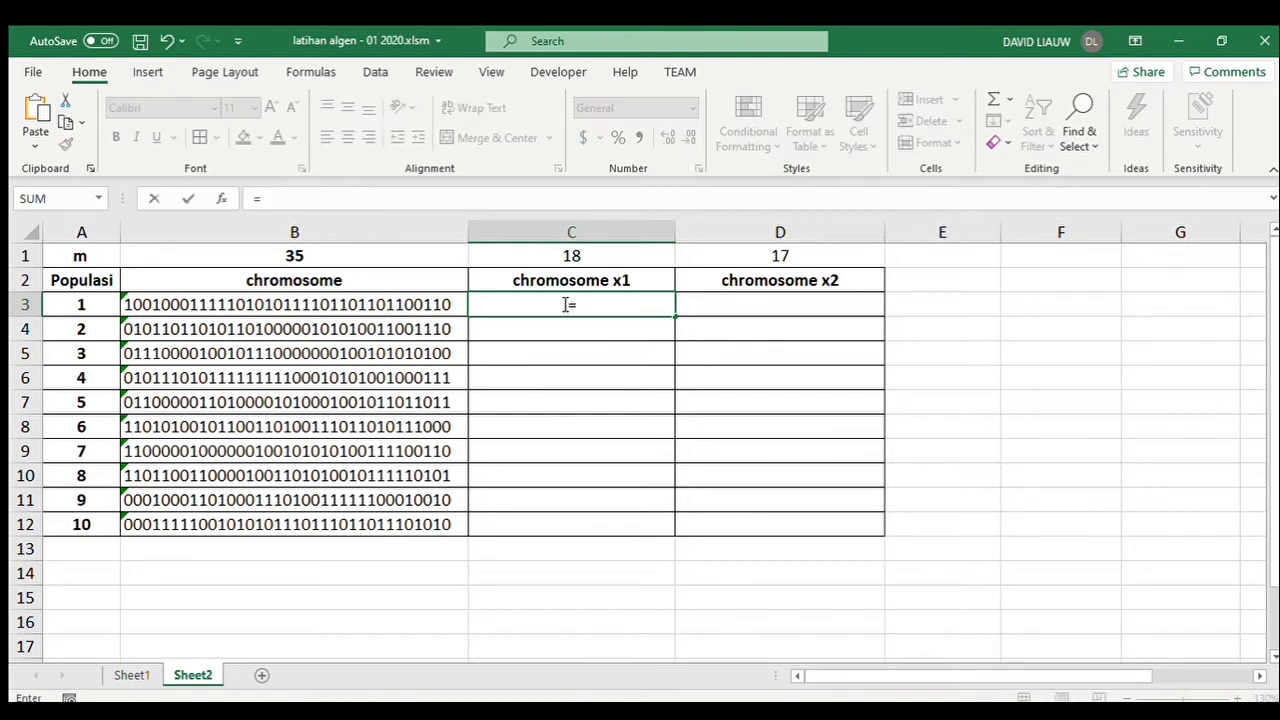
pyautogui.write('left')
pyautogui.press('Tab')
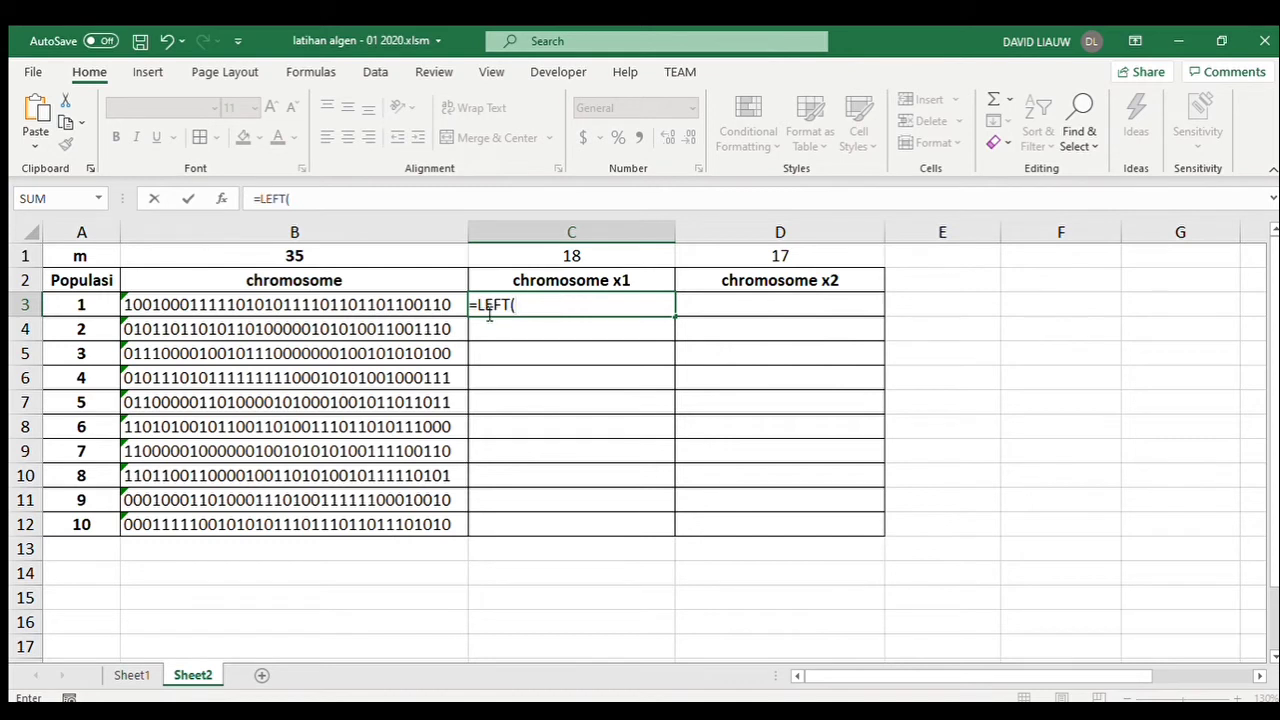
pyautogui.click(430, 304)
pyautogui.write(',')
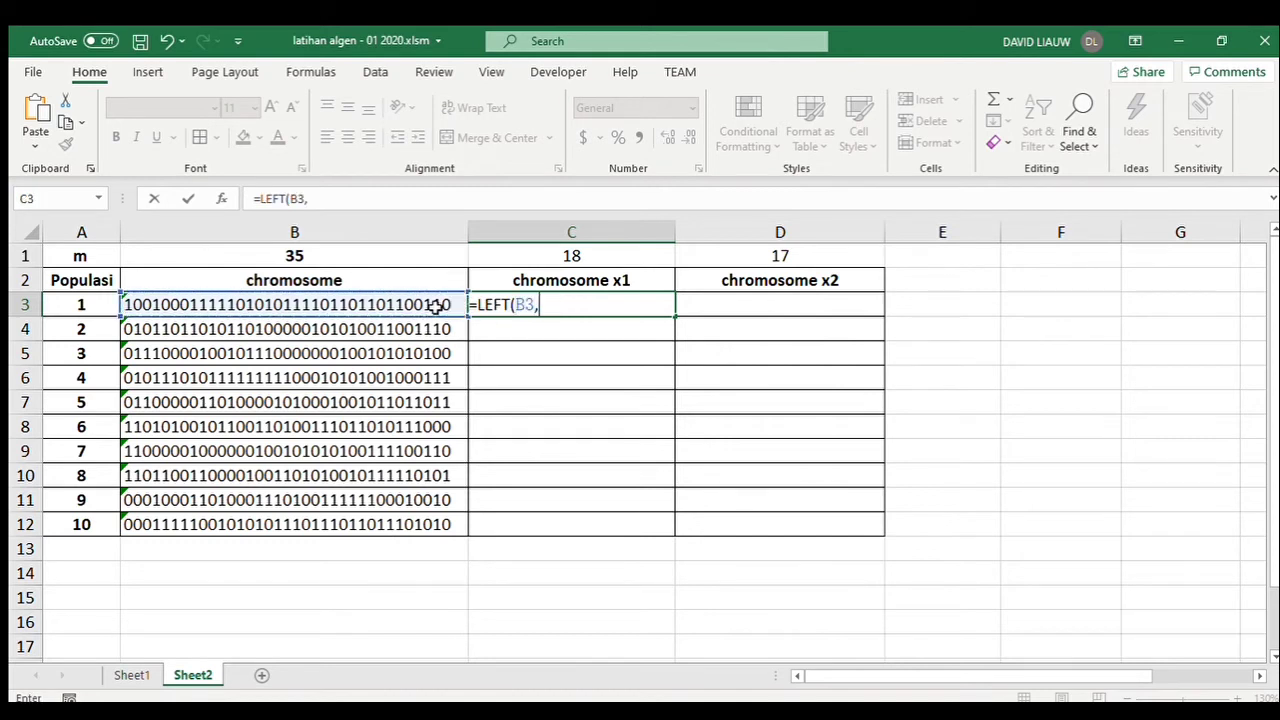
pyautogui.click(572, 255)
pyautogui.press('F4')
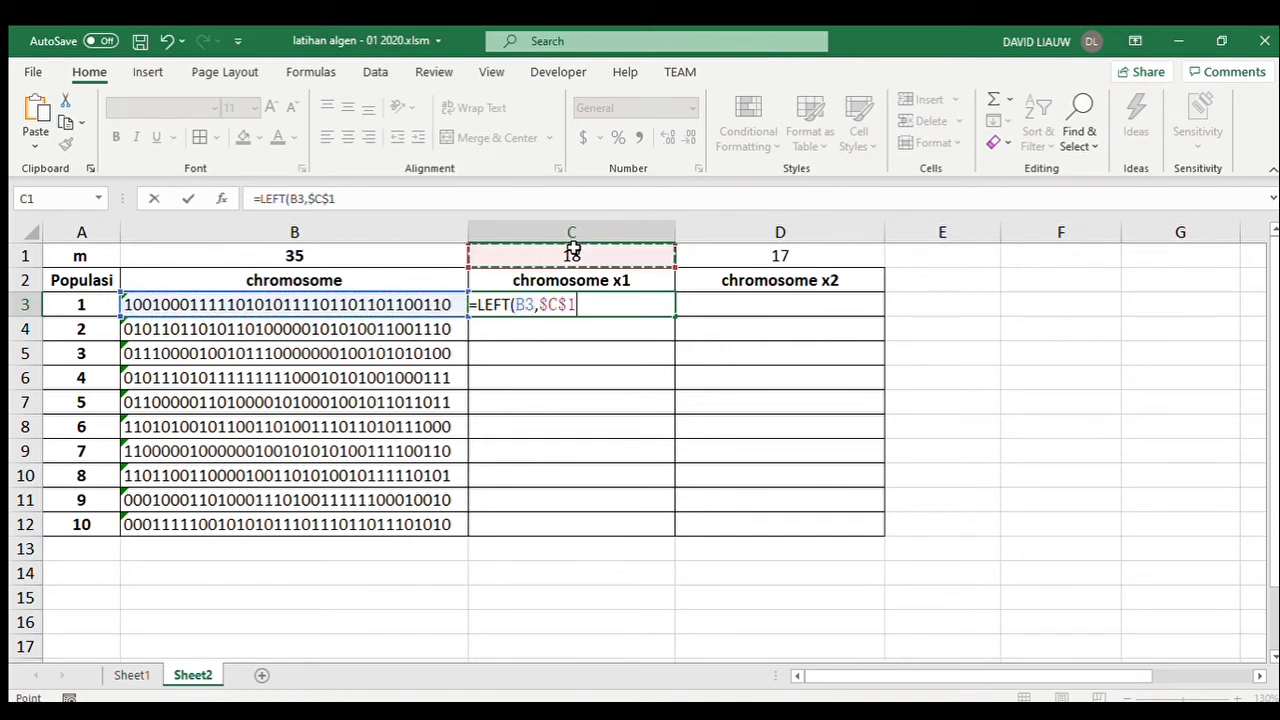
pyautogui.write(')')
pyautogui.press('Return')
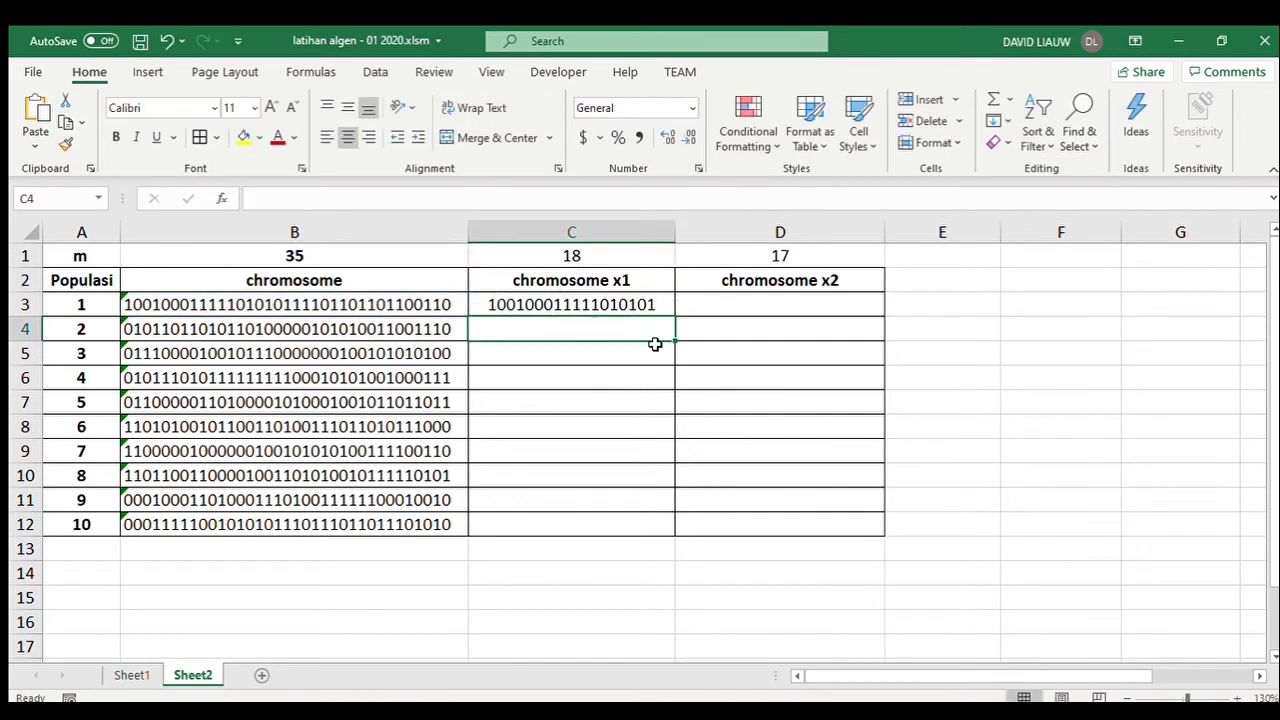
pyautogui.click(660, 305)
pyautogui.doubleClick(675, 316)
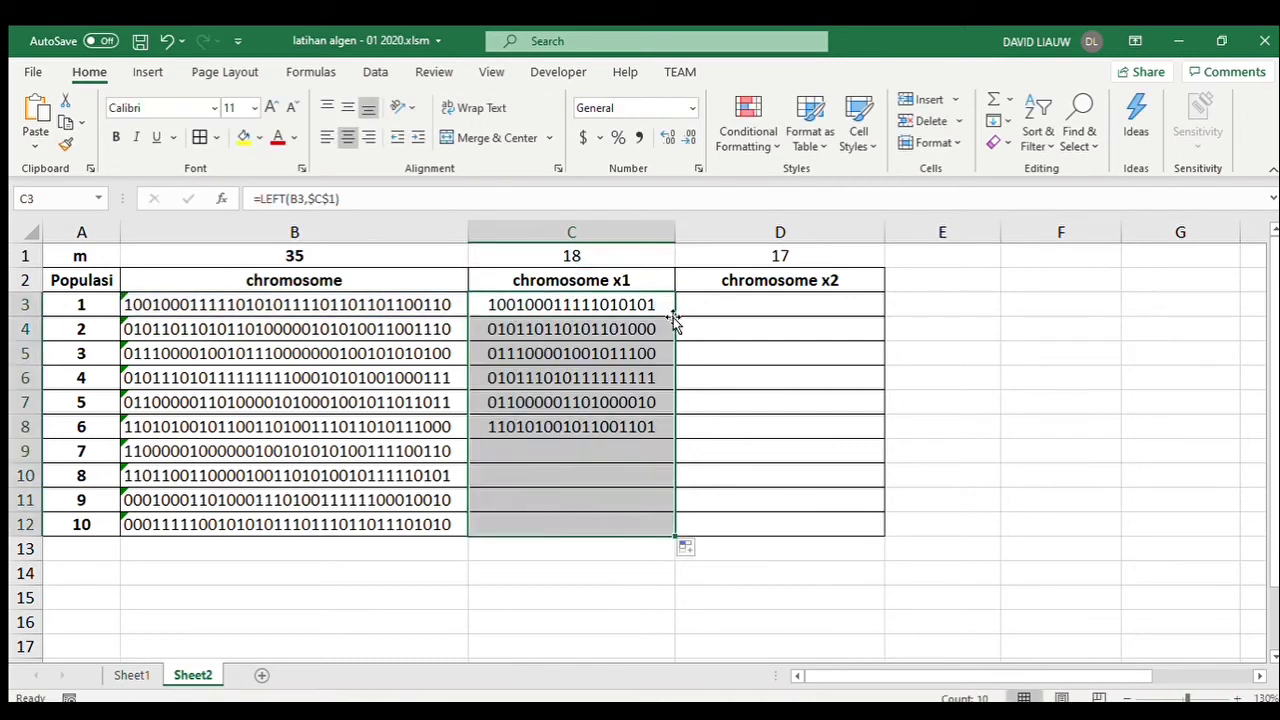
# Step: Enter =RIGHT(B3,D1) in D3 and fill it down through D12 for the x2 parts
pyautogui.click(761, 305)
pyautogui.write('=')
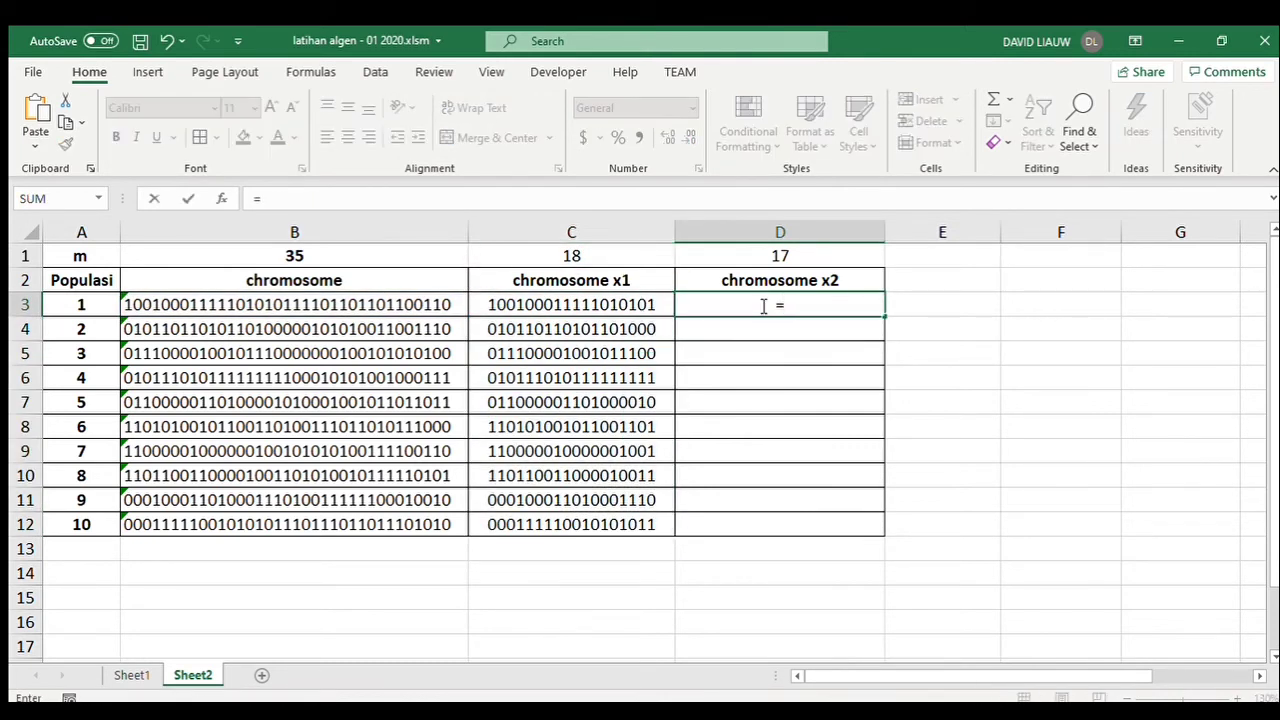
pyautogui.write('right')
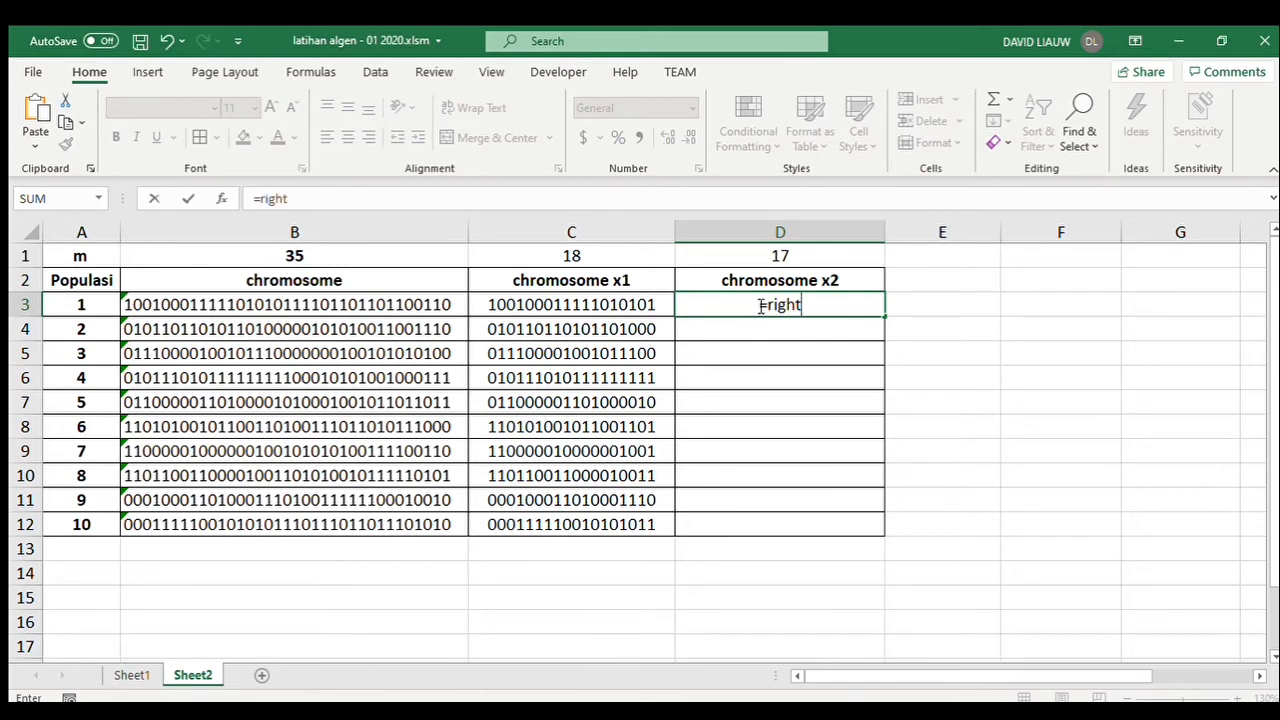
pyautogui.press('Tab')
pyautogui.click(408, 304)
pyautogui.write(',')
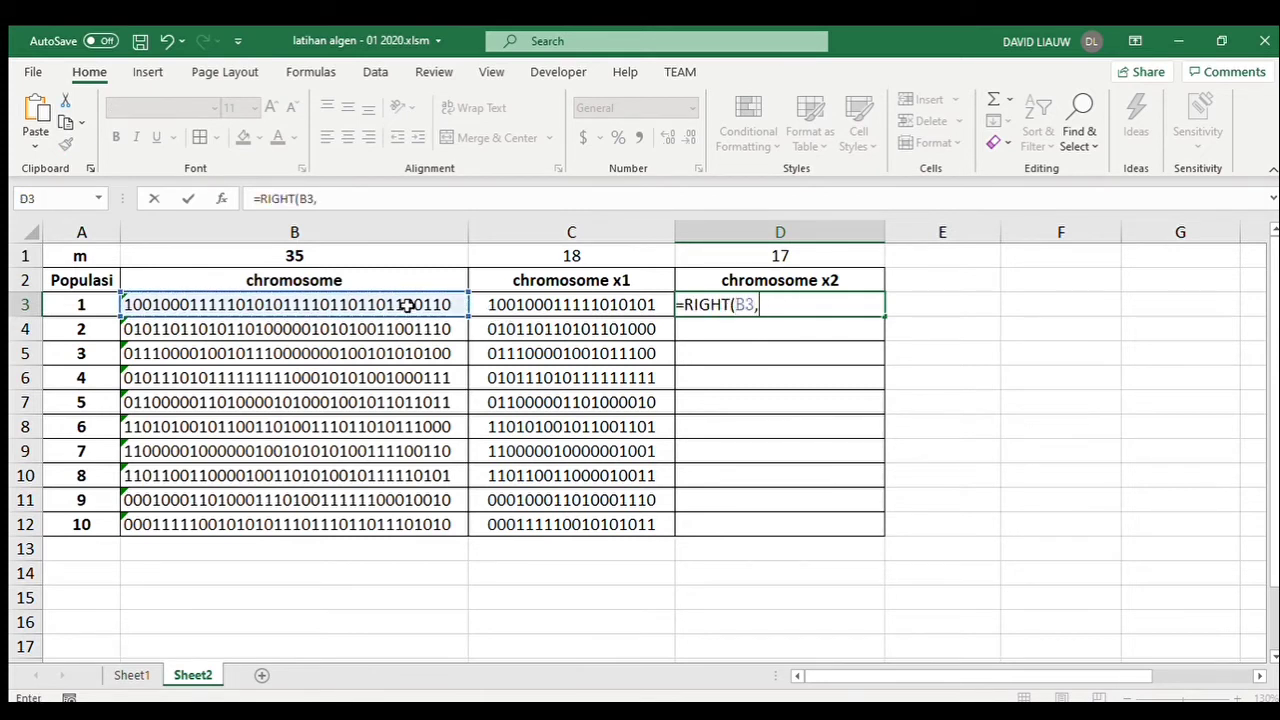
pyautogui.click(788, 257)
pyautogui.write(')')
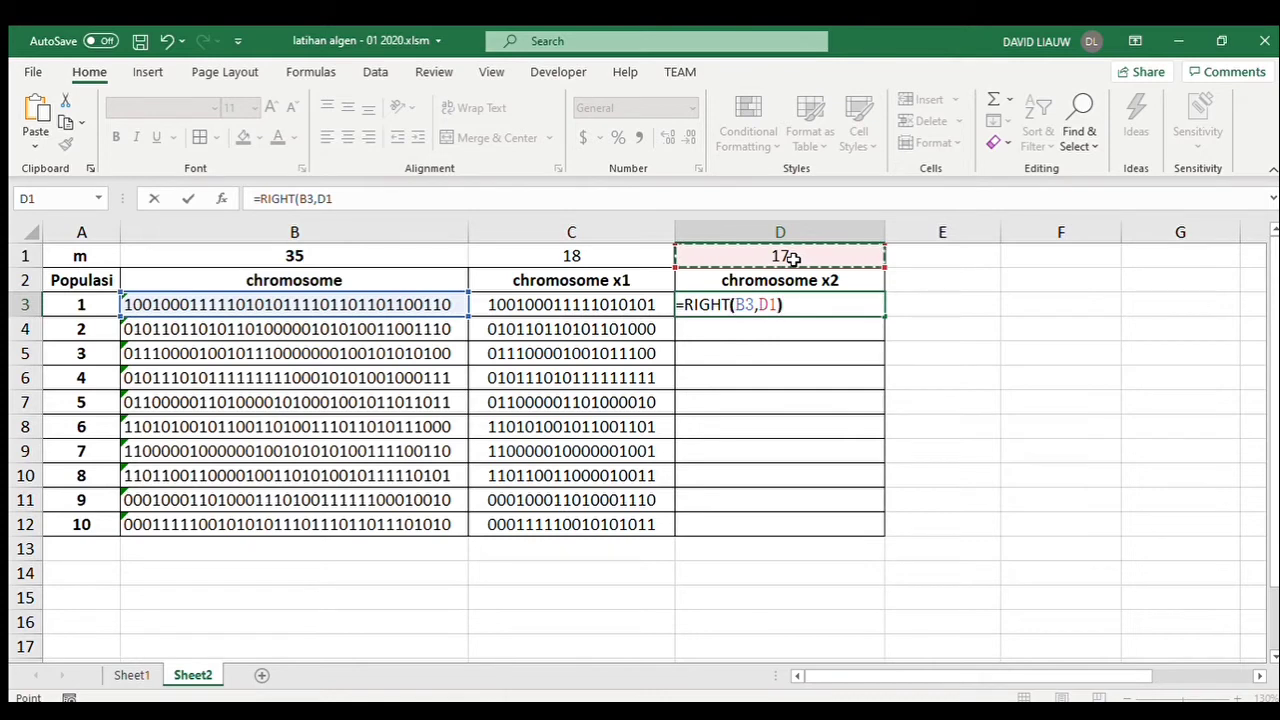
pyautogui.press('Return')
pyautogui.click(866, 305)
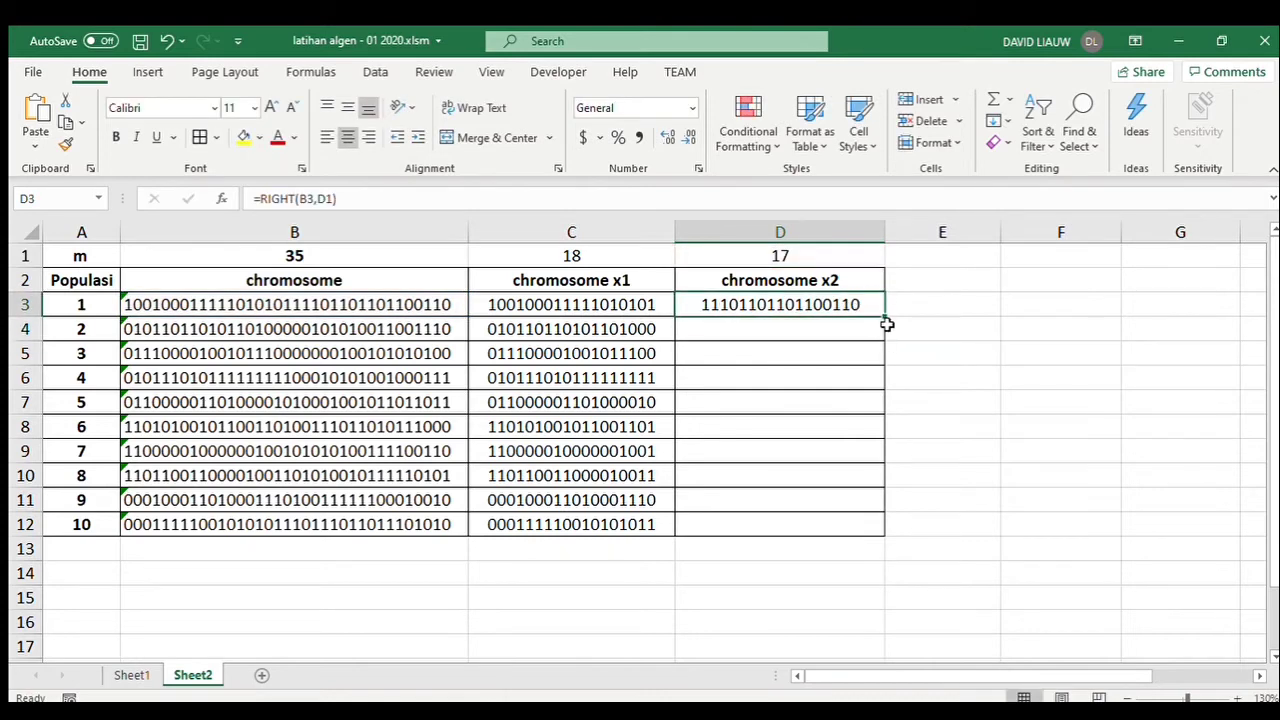
pyautogui.doubleClick(886, 315)
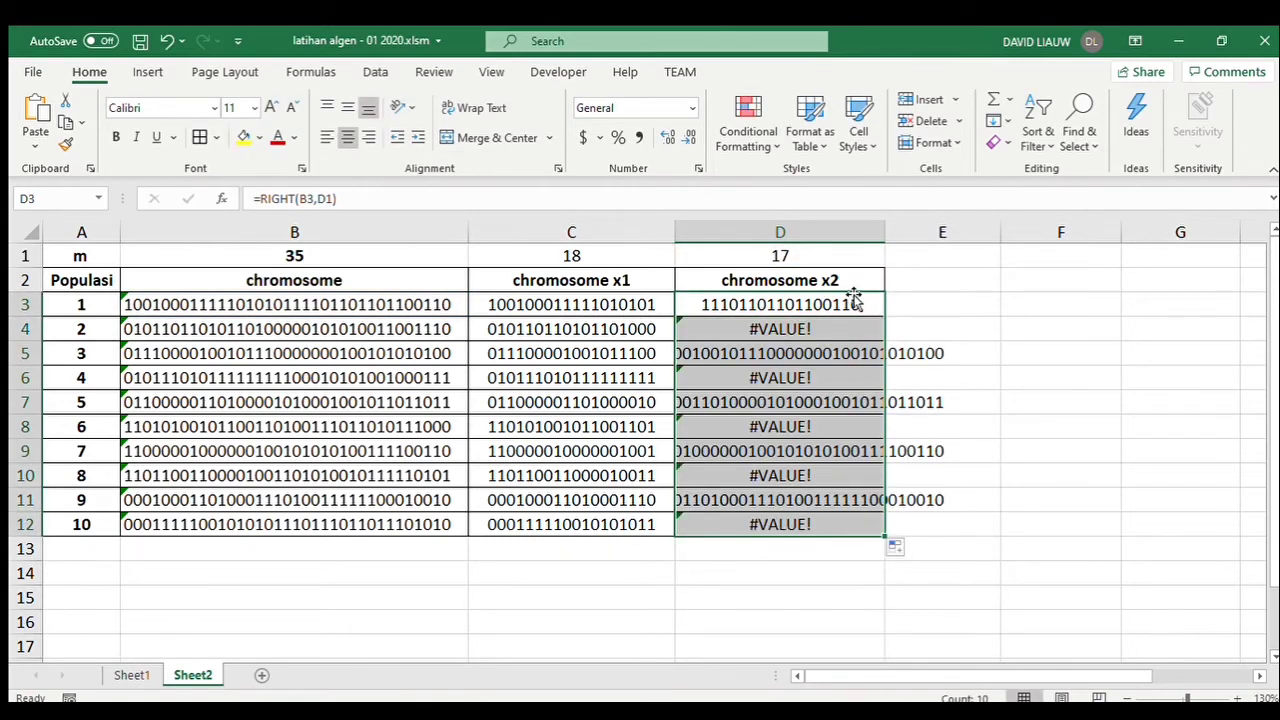
# Step: Make the D1 reference absolute so D3 reads =RIGHT(B3,$D$1), and refill the formula down through D12
pyautogui.click(842, 302)
pyautogui.click(800, 256)
pyautogui.click(778, 300)
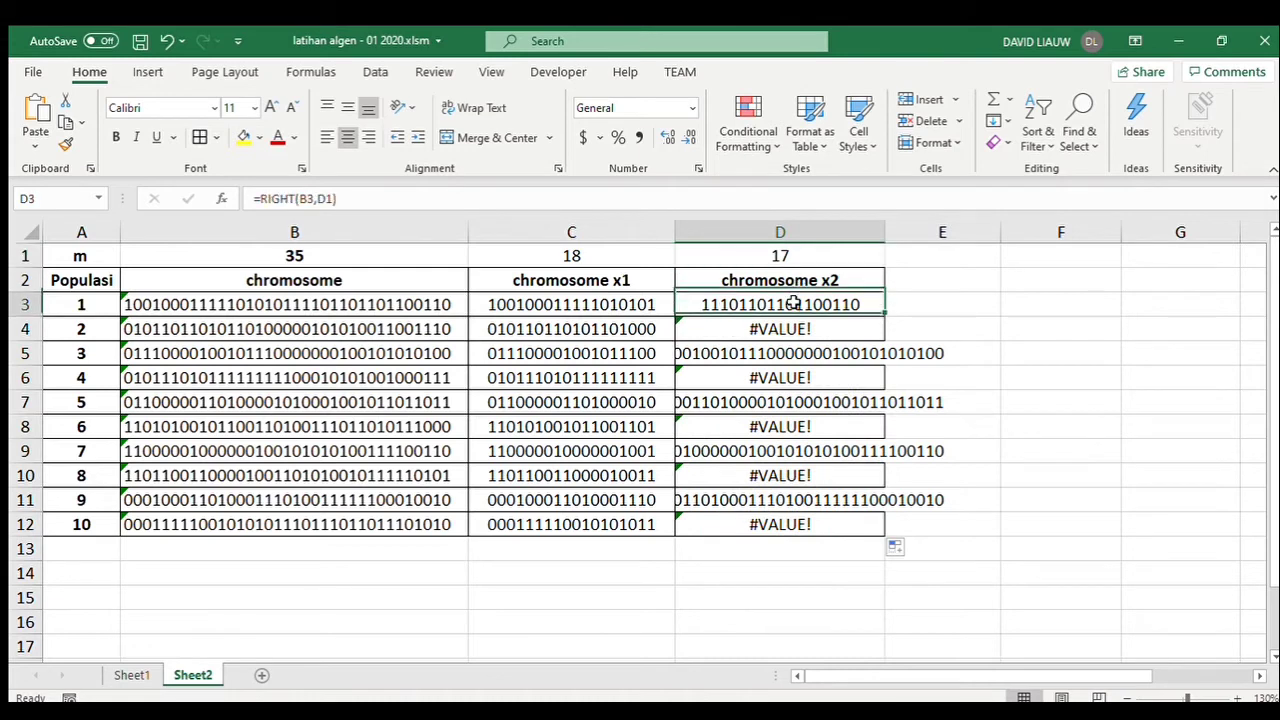
pyautogui.doubleClick(783, 305)
pyautogui.press('F4')
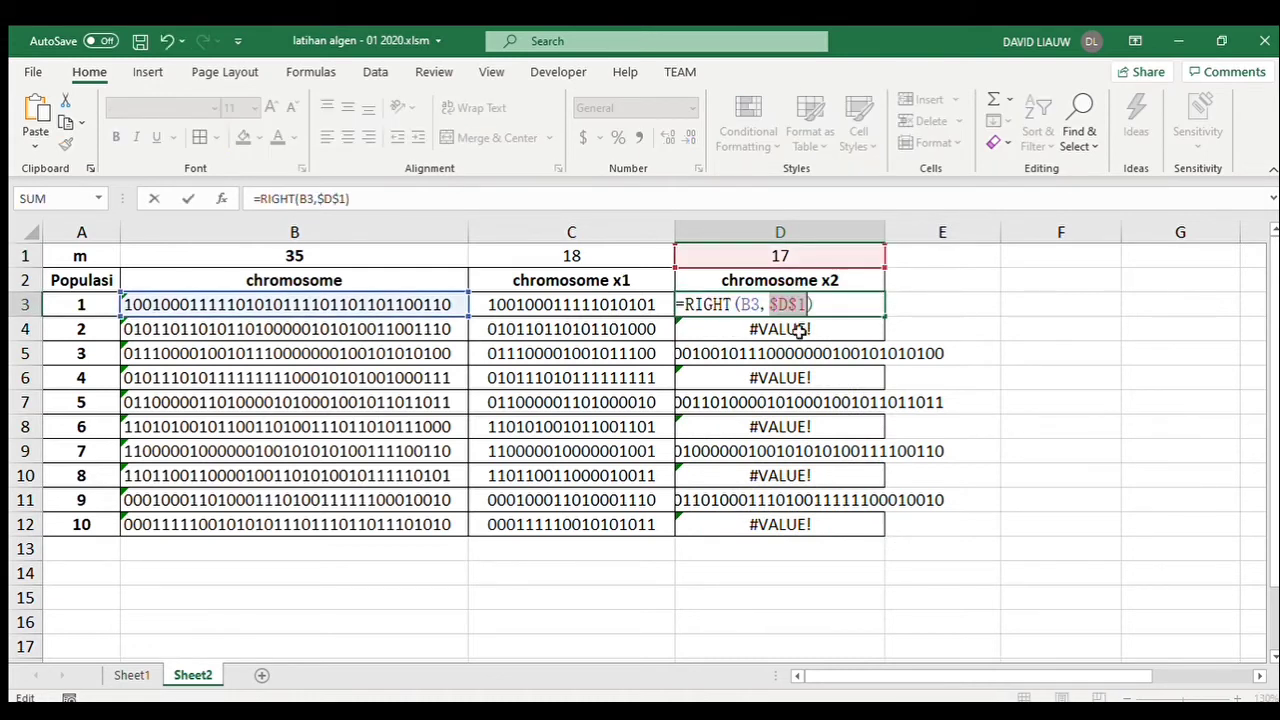
pyautogui.press('Return')
pyautogui.click(850, 303)
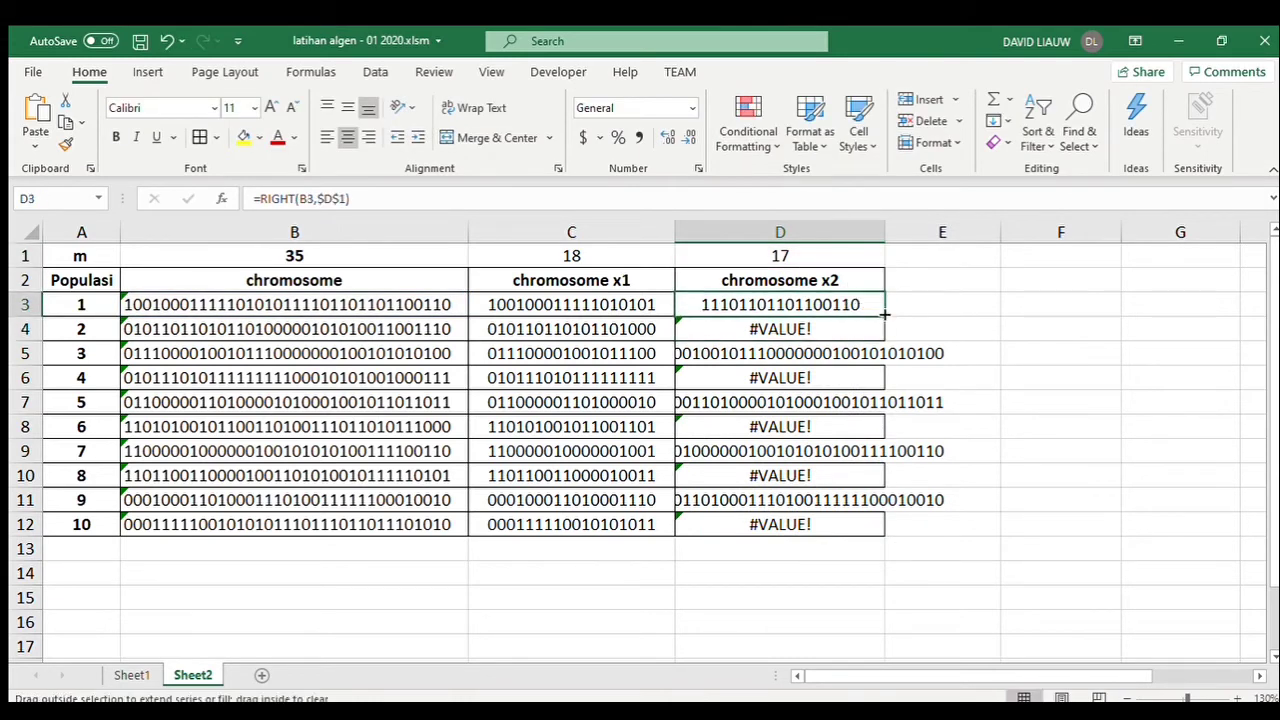
pyautogui.doubleClick(884, 315)
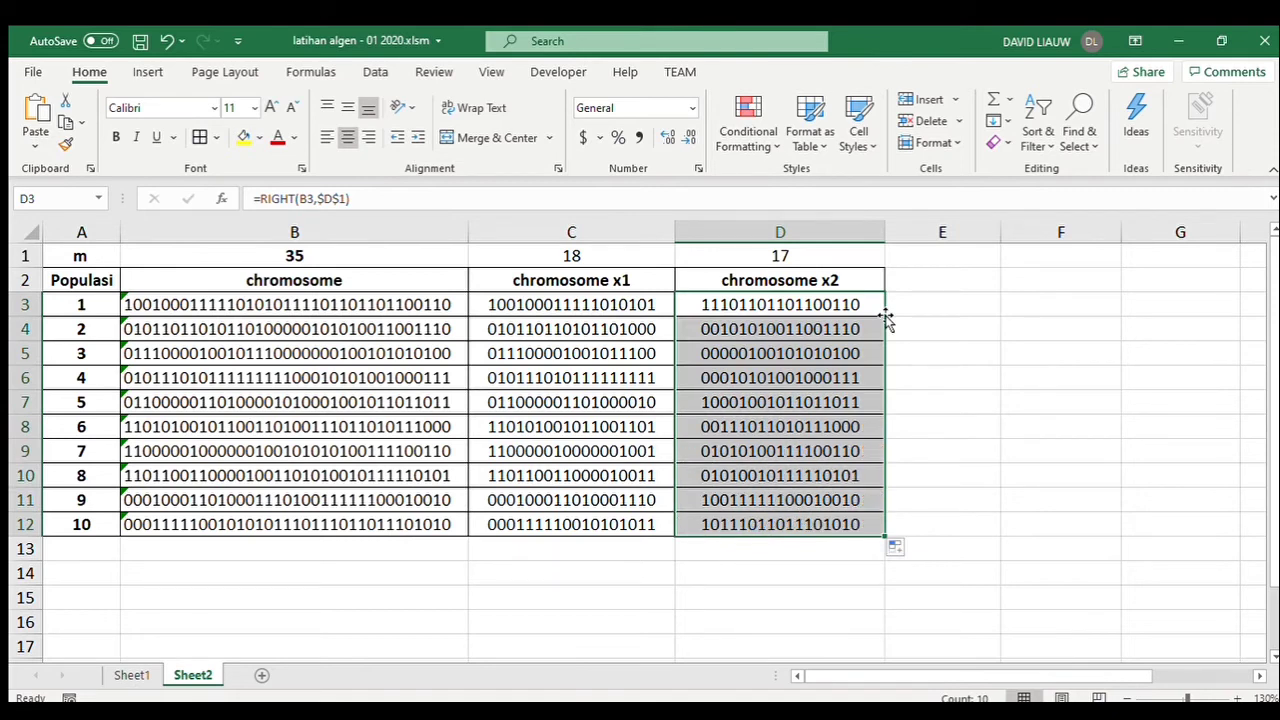
pyautogui.moveTo(586, 280); pyautogui.dragTo(766, 517)
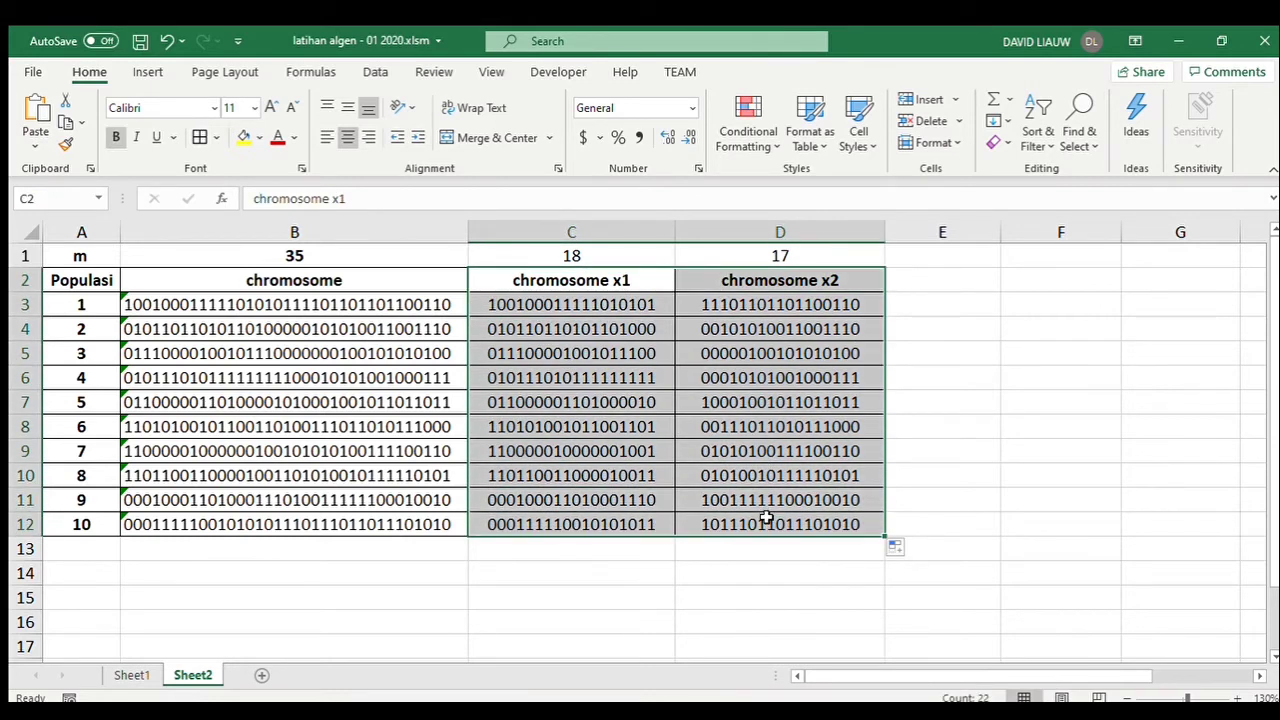
pyautogui.hotkey('ctrl', 'c')
pyautogui.click(951, 263)
# Step: Add the headers "x1" in E2 and "x2" in F2
pyautogui.click(942, 275)
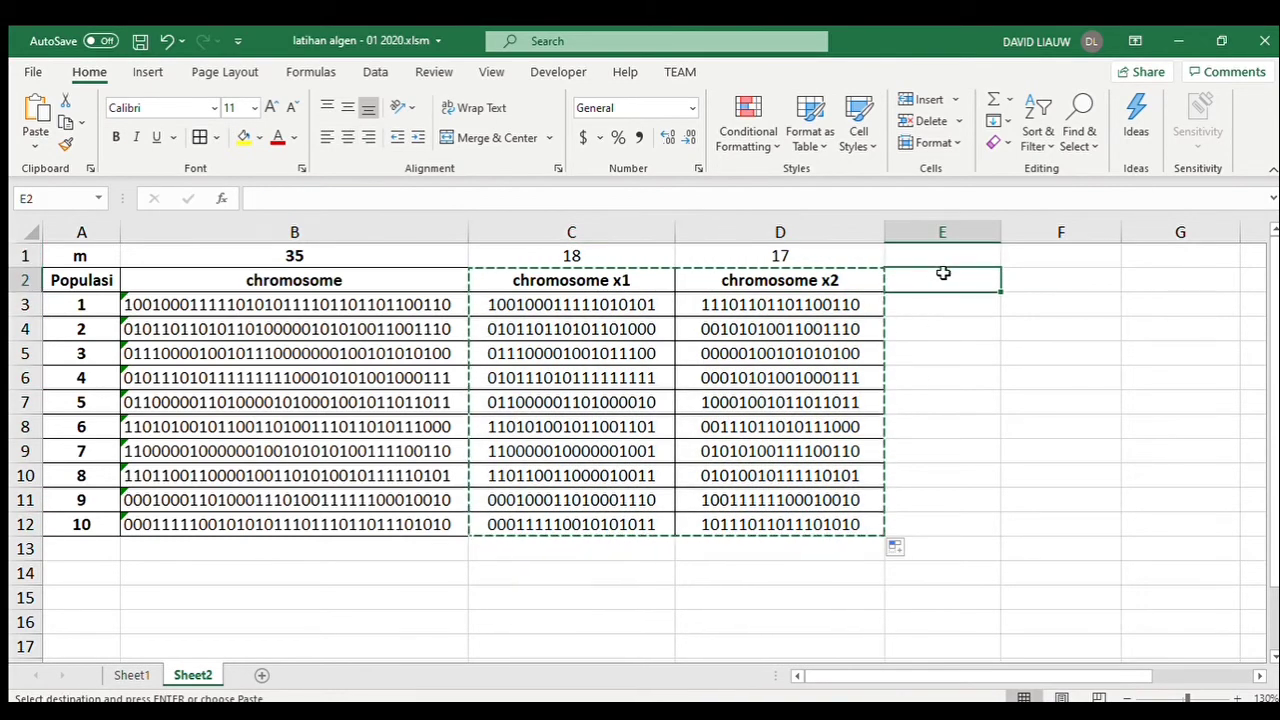
pyautogui.write('x1')
pyautogui.press('Tab')
pyautogui.write('x')
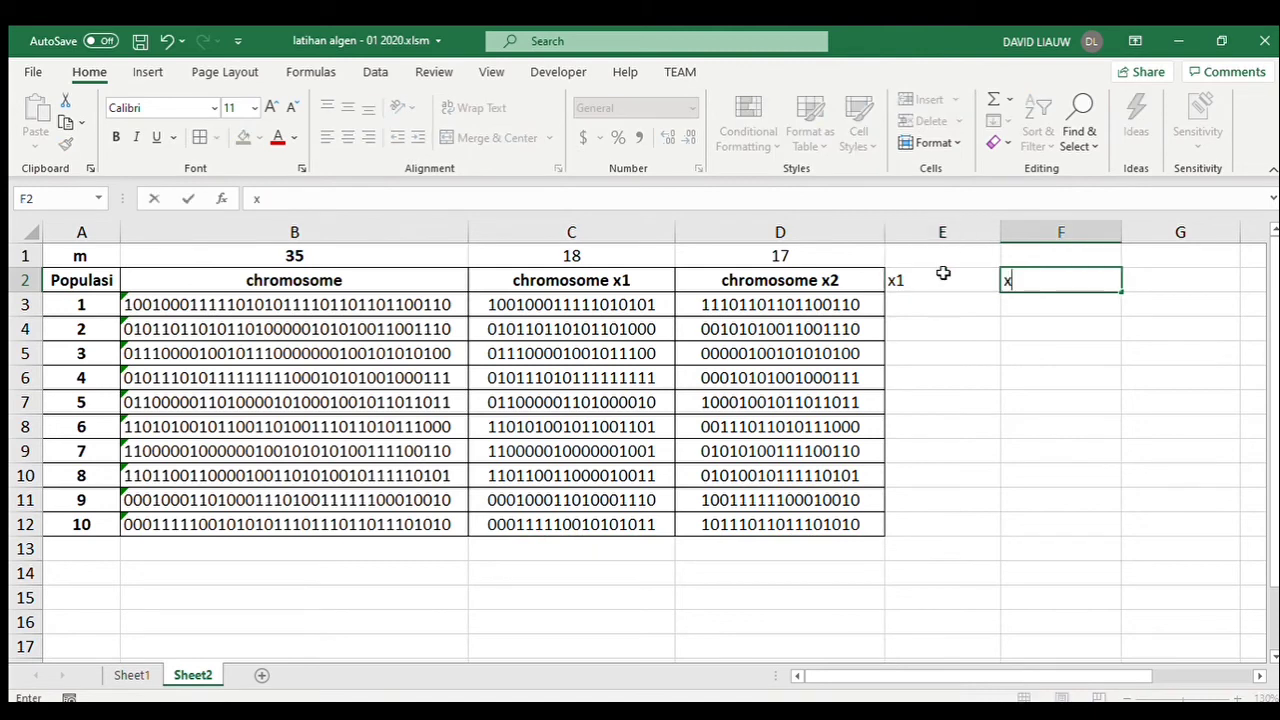
pyautogui.write('2')
pyautogui.press('Return')
# Step: Center and bold the headers in E2:F2, and apply all borders to E2:F12
pyautogui.moveTo(943, 273); pyautogui.dragTo(1060, 277)
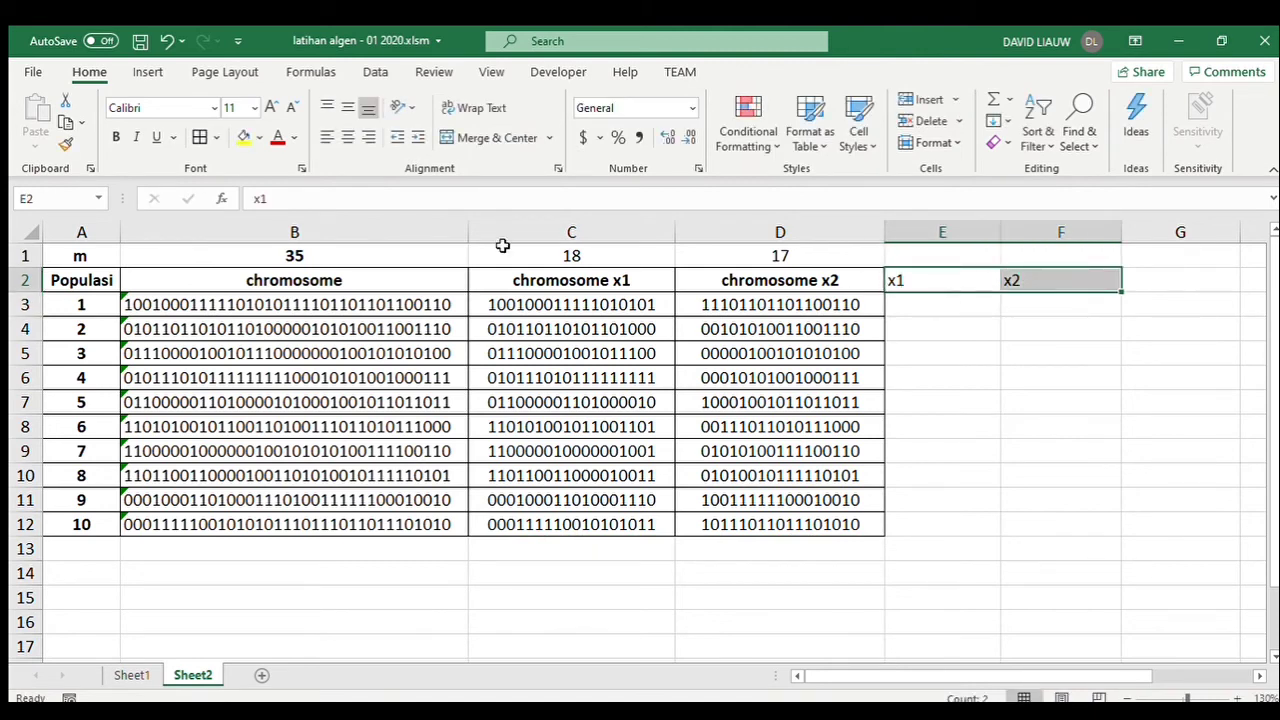
pyautogui.click(347, 137)
pyautogui.click(116, 137)
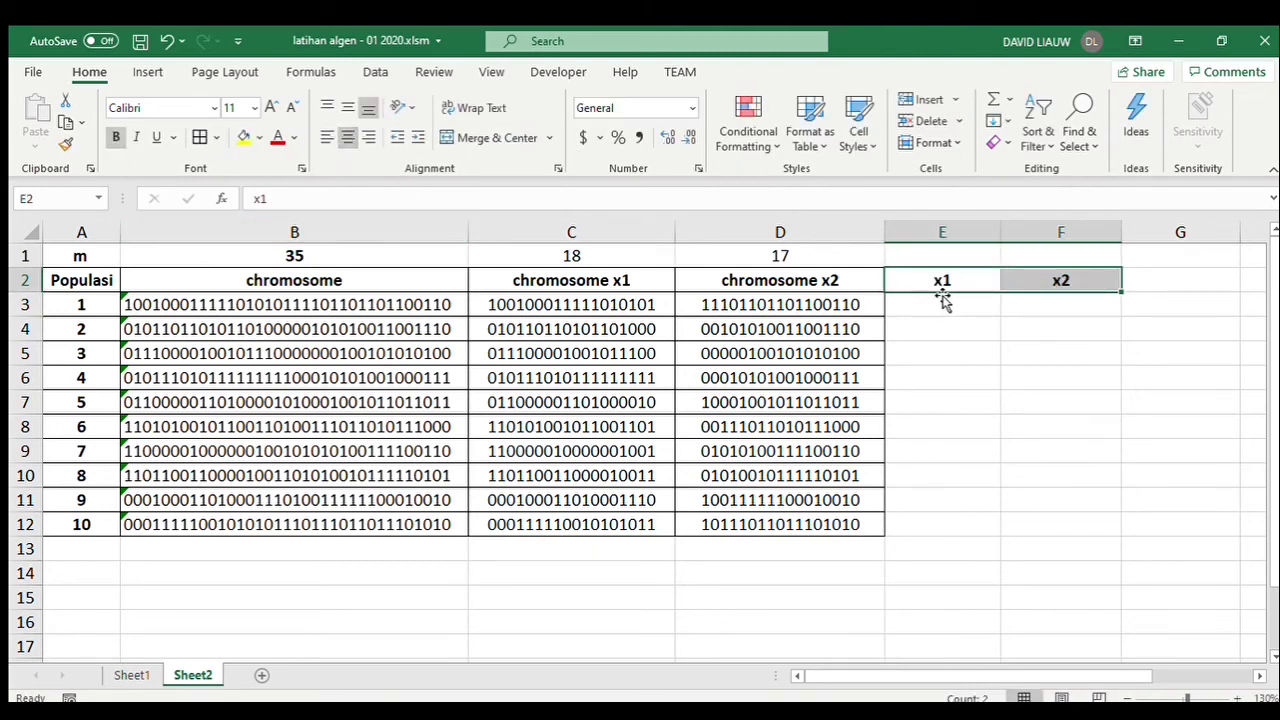
pyautogui.keyDown('shift'); pyautogui.click(1040, 526); pyautogui.keyUp('shift')
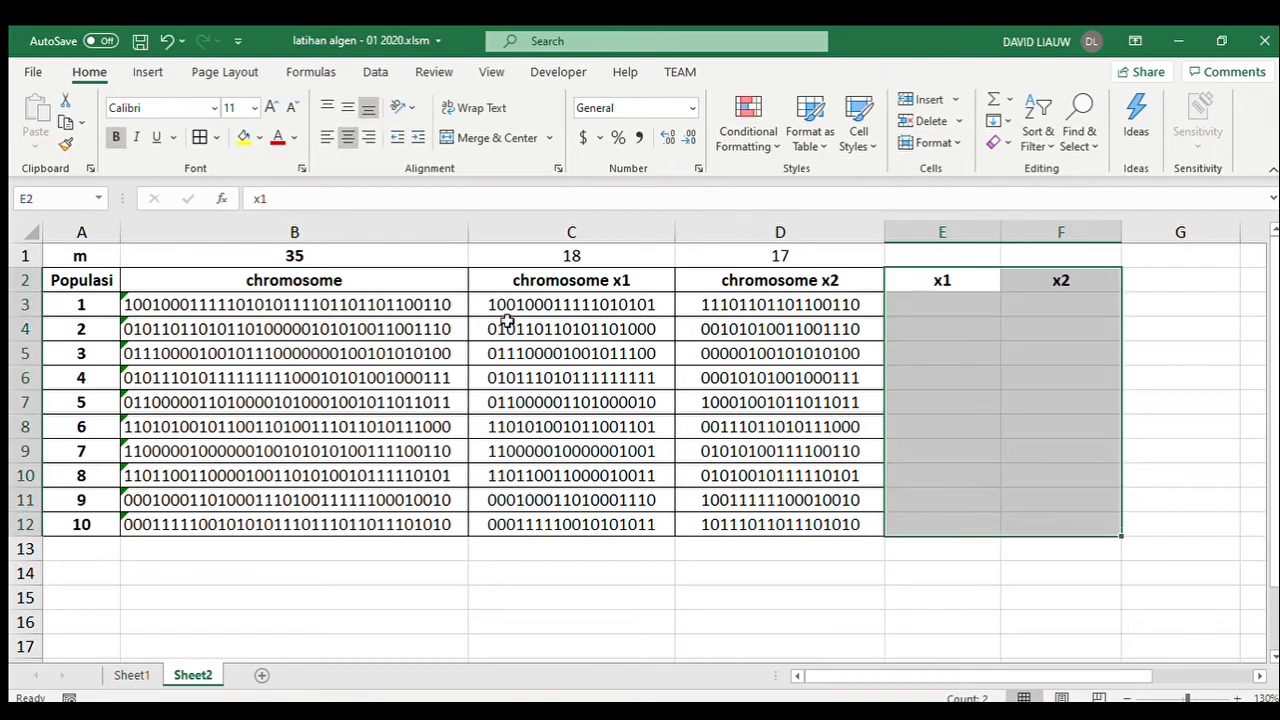
pyautogui.click(199, 137)
# Step: Try converting the first x1 chromosome to decimal with =BIN2DEC(C3) in E3, and clear the cell
pyautogui.click(958, 310)
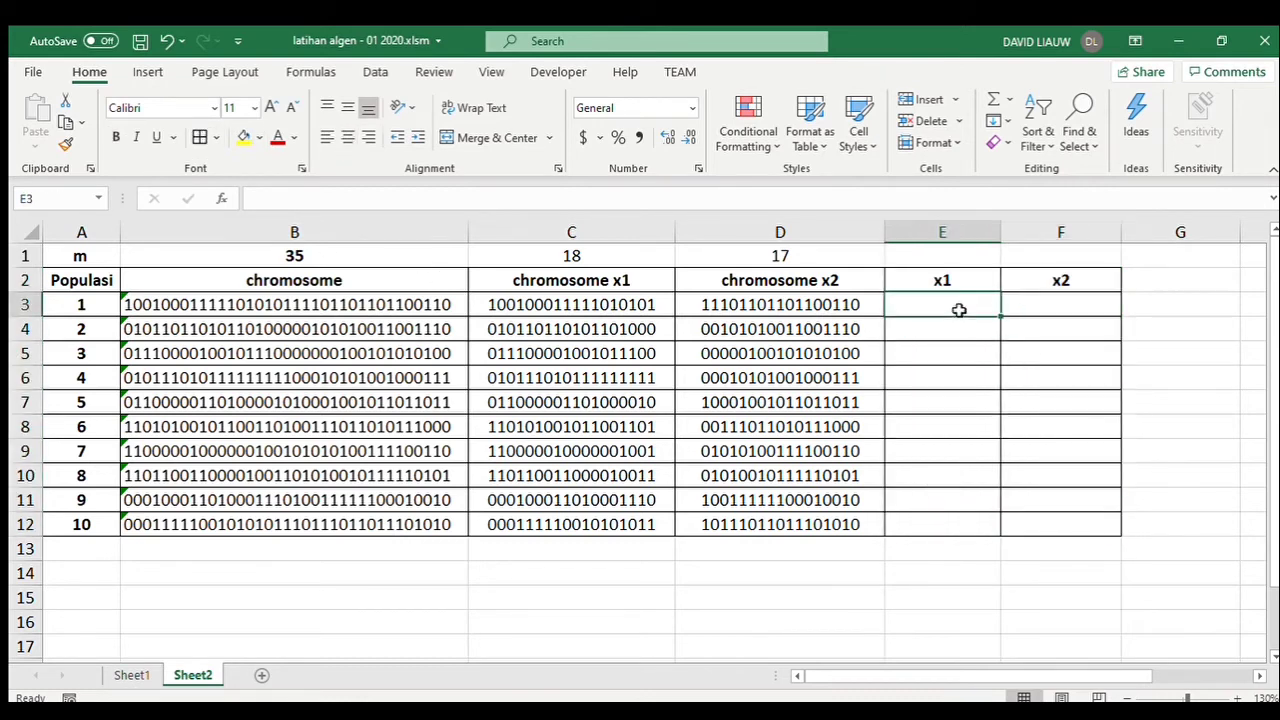
pyautogui.write('=')
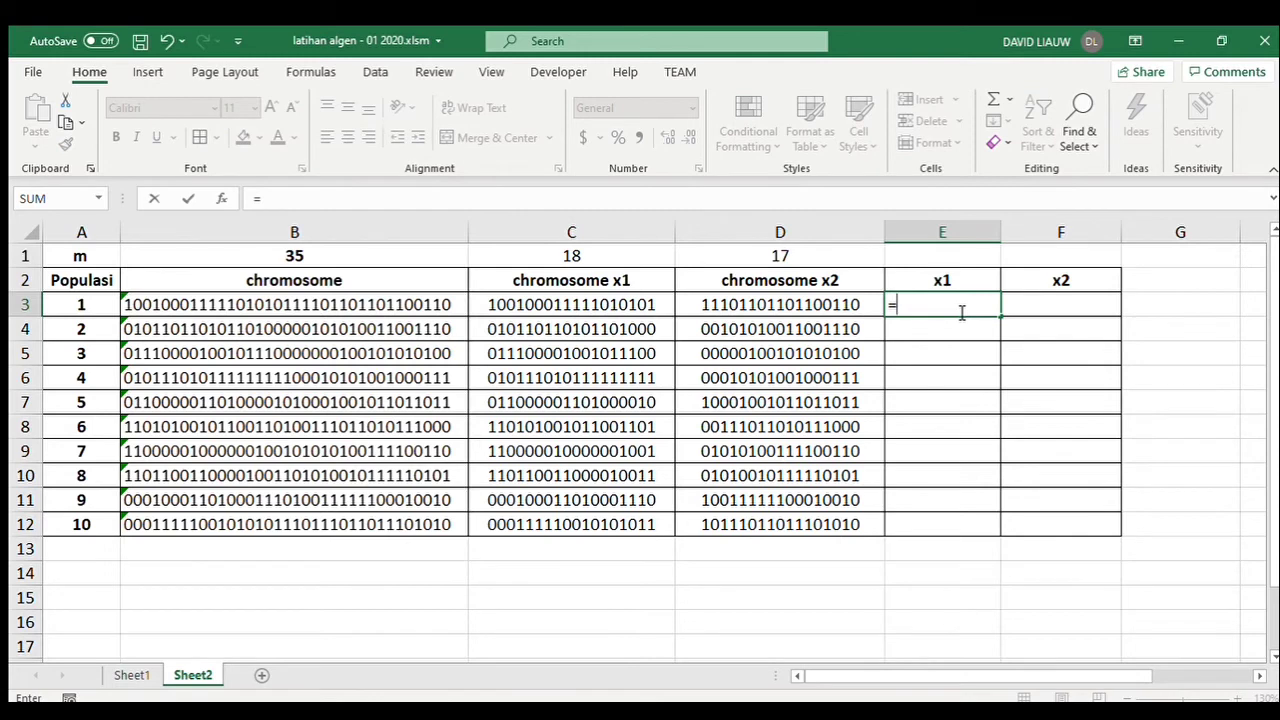
pyautogui.write('bi')
pyautogui.press('Tab')
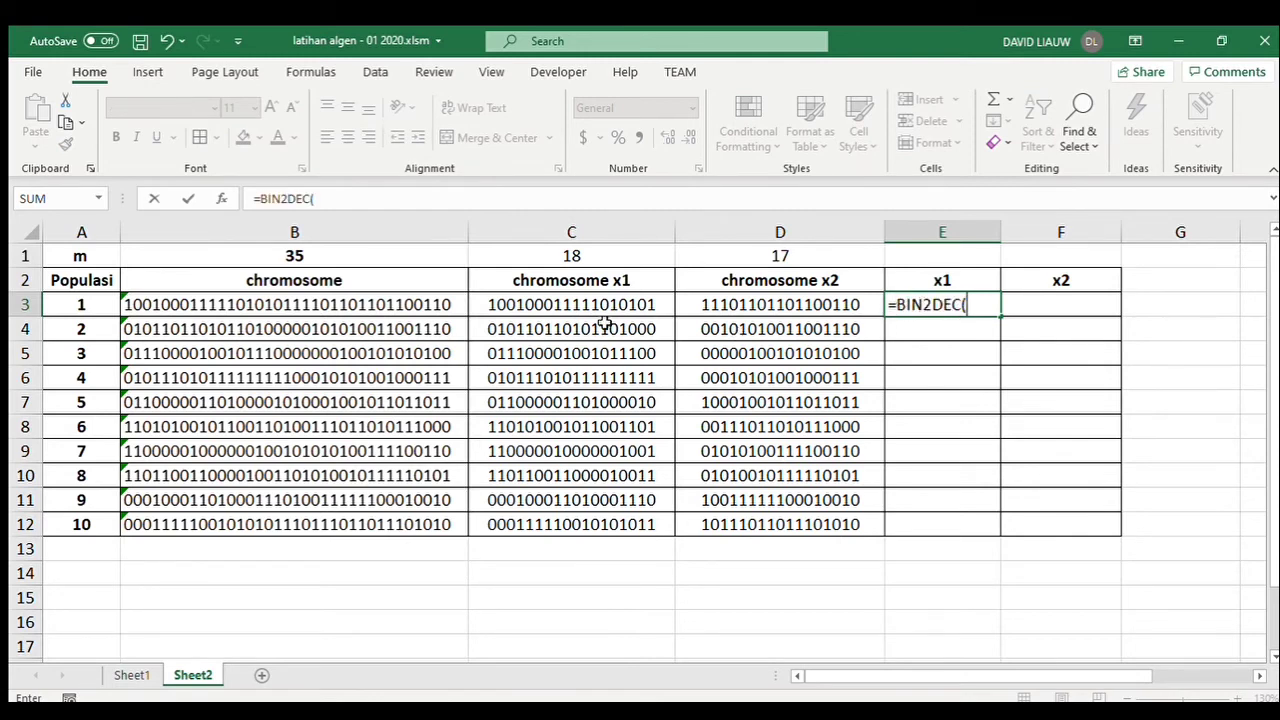
pyautogui.click(617, 304)
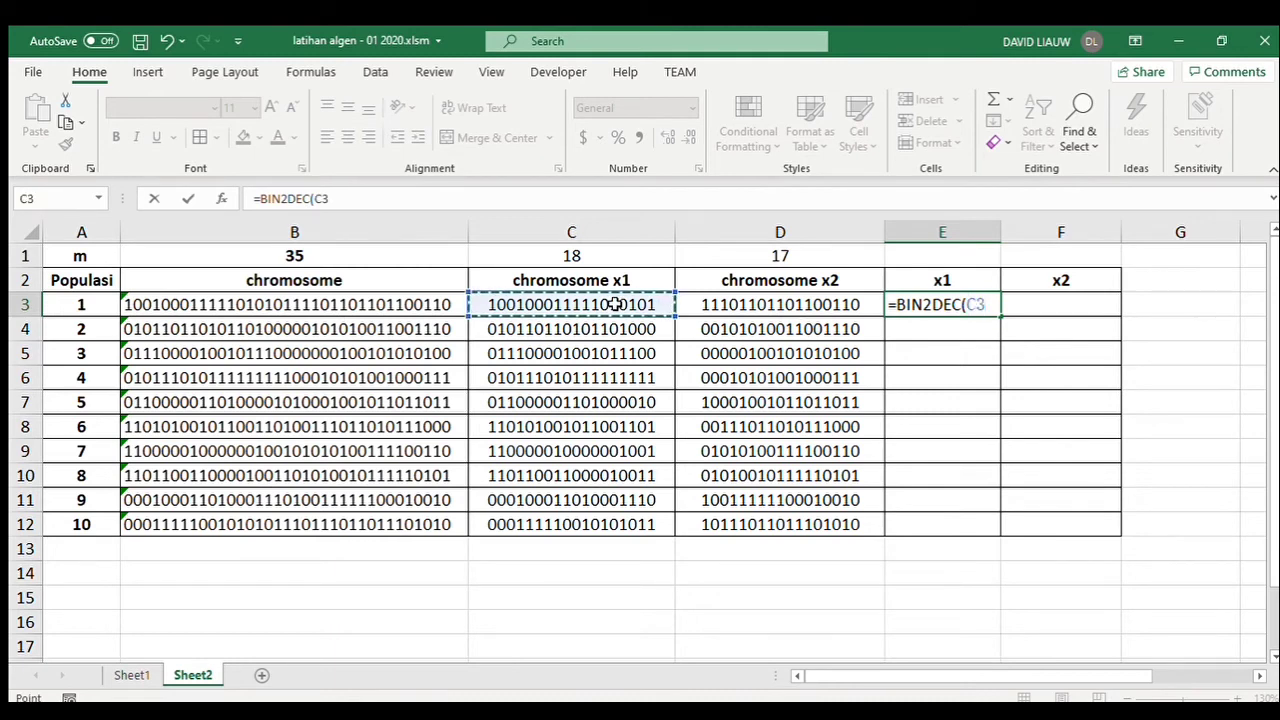
pyautogui.write(')')
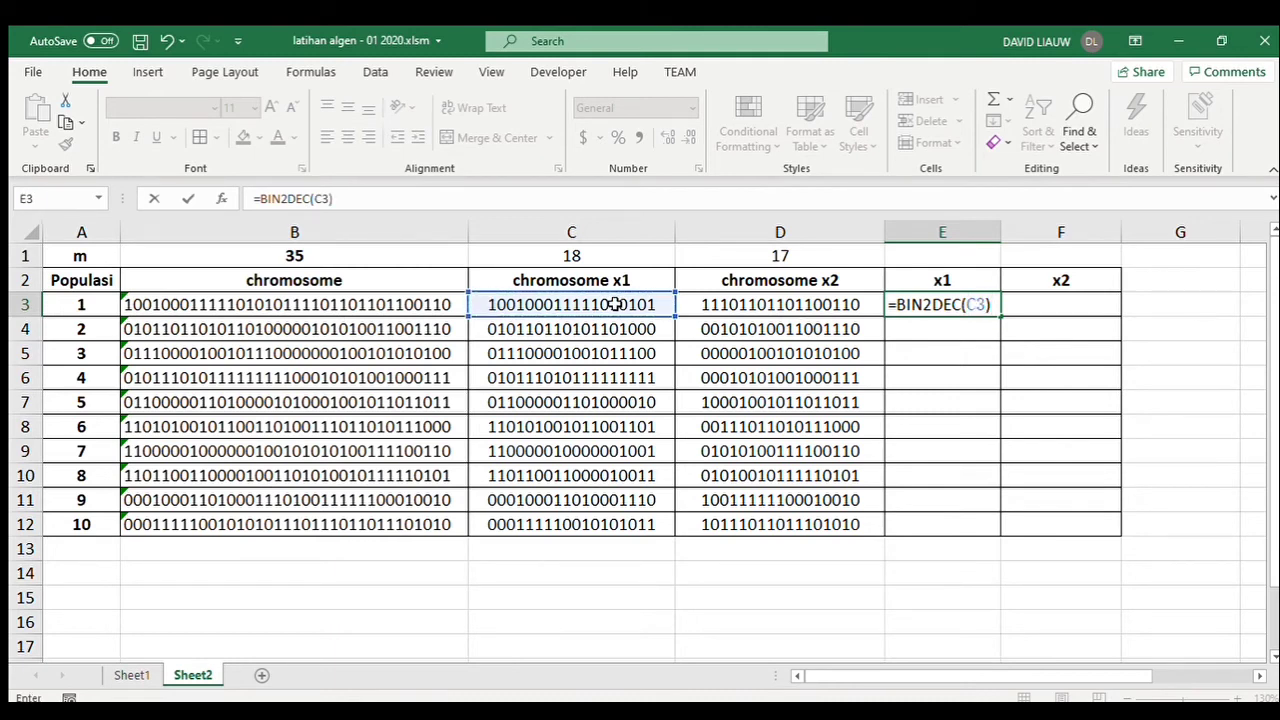
pyautogui.press('Return')
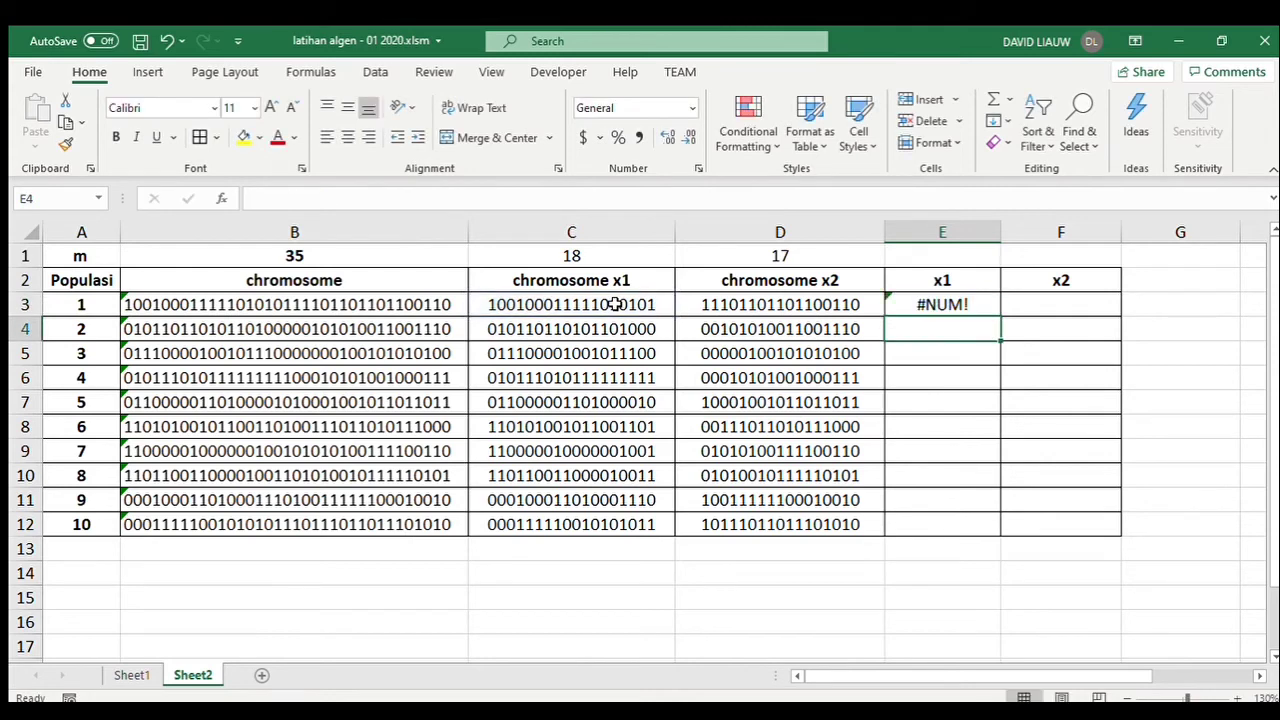
pyautogui.click(955, 302)
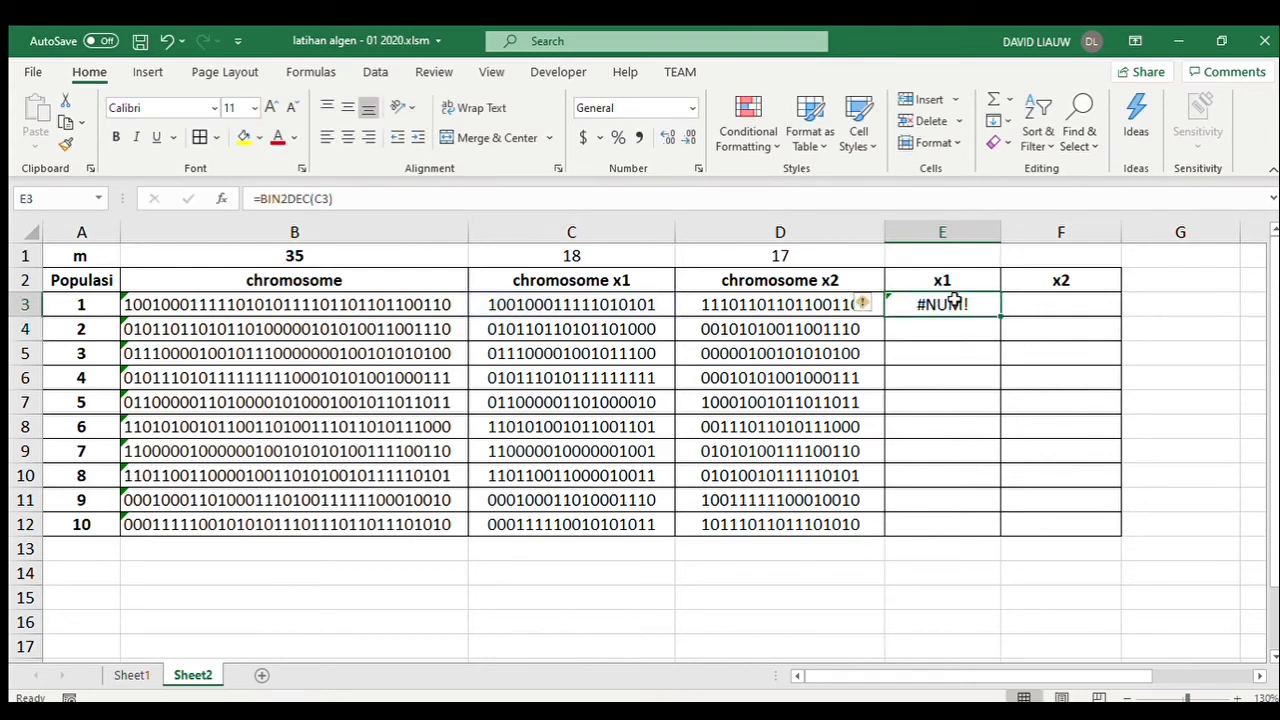
pyautogui.press('Delete')
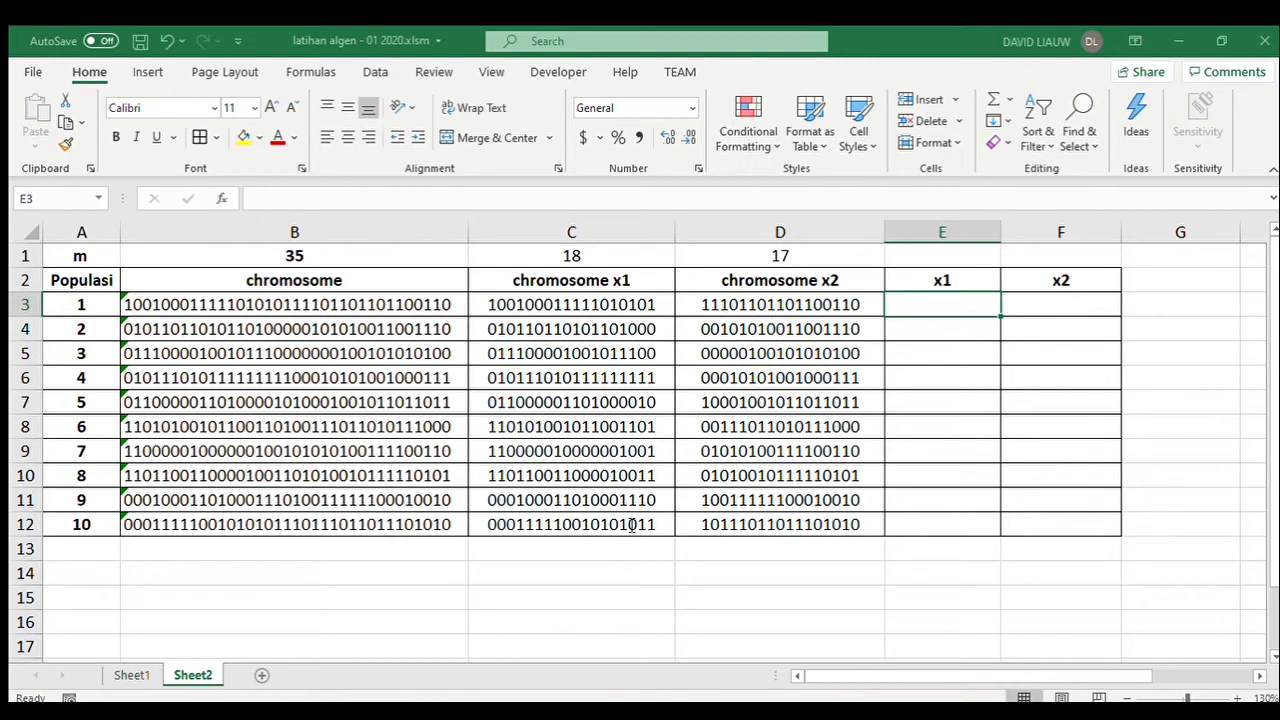
# Step: Read the Pangkat and biner2desimal function code in Notepad and return to the workbook
pyautogui.hotkey('alt', 'Tab')
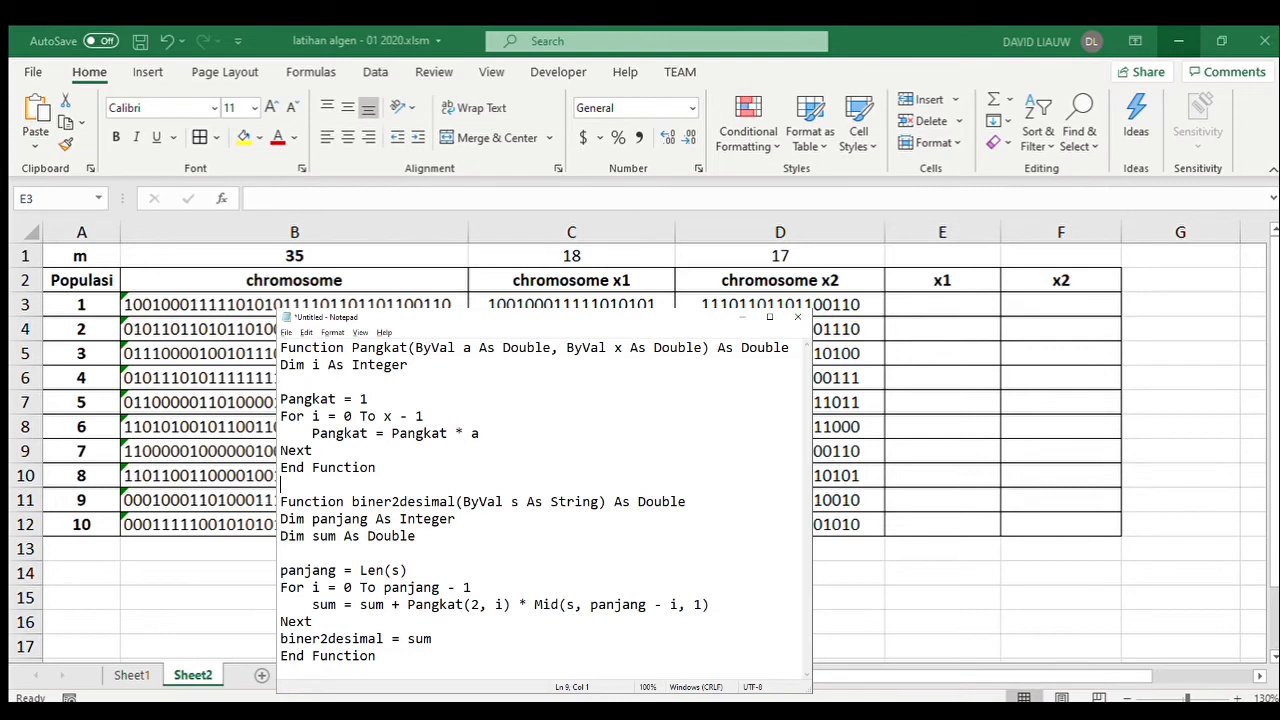
pyautogui.hotkey('alt', 'Tab')
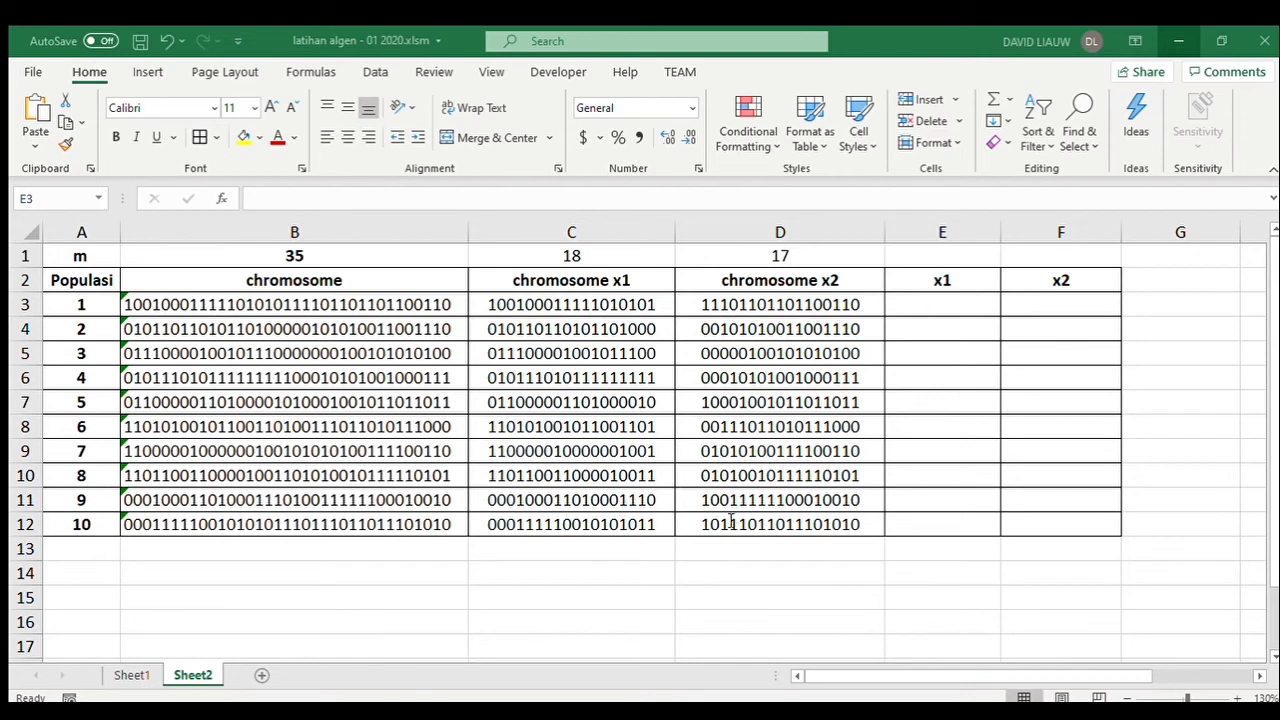
pyautogui.click(1095, 570)
# Step: Enter =biner2desimal(C3) in E3 and fill it down through E12 for the x1 values
pyautogui.click(950, 314)
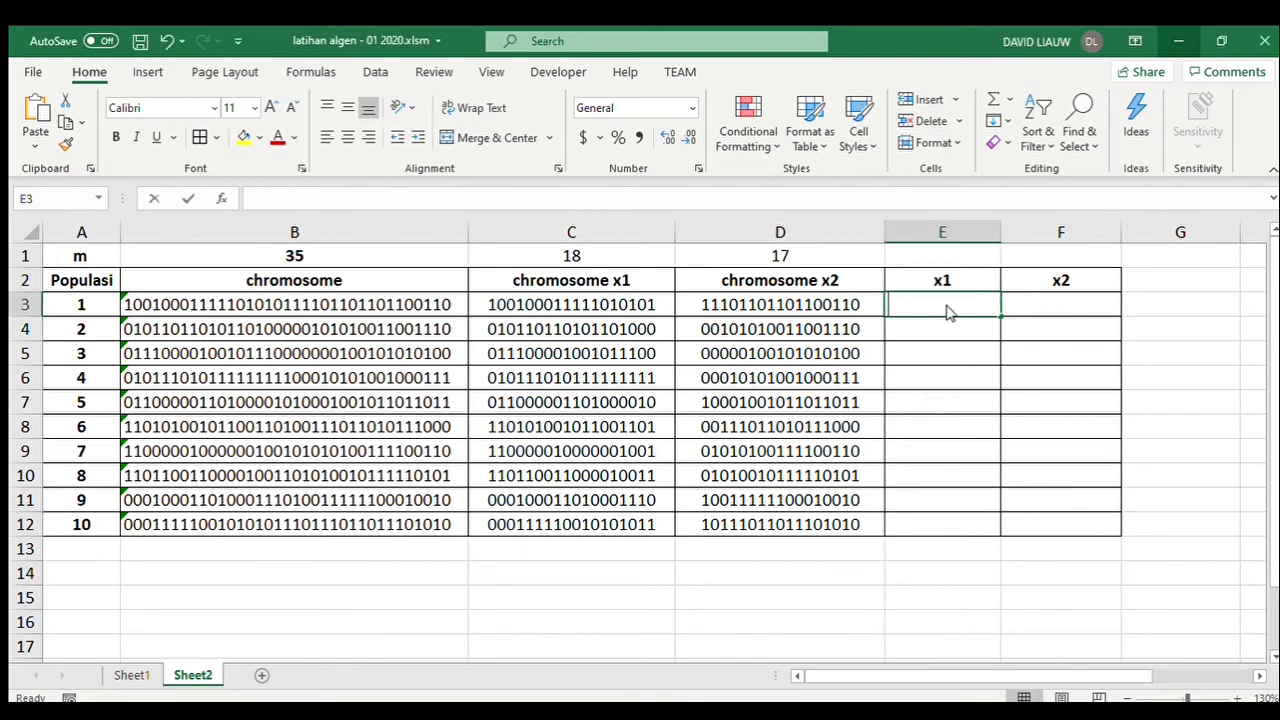
pyautogui.write('=bin')
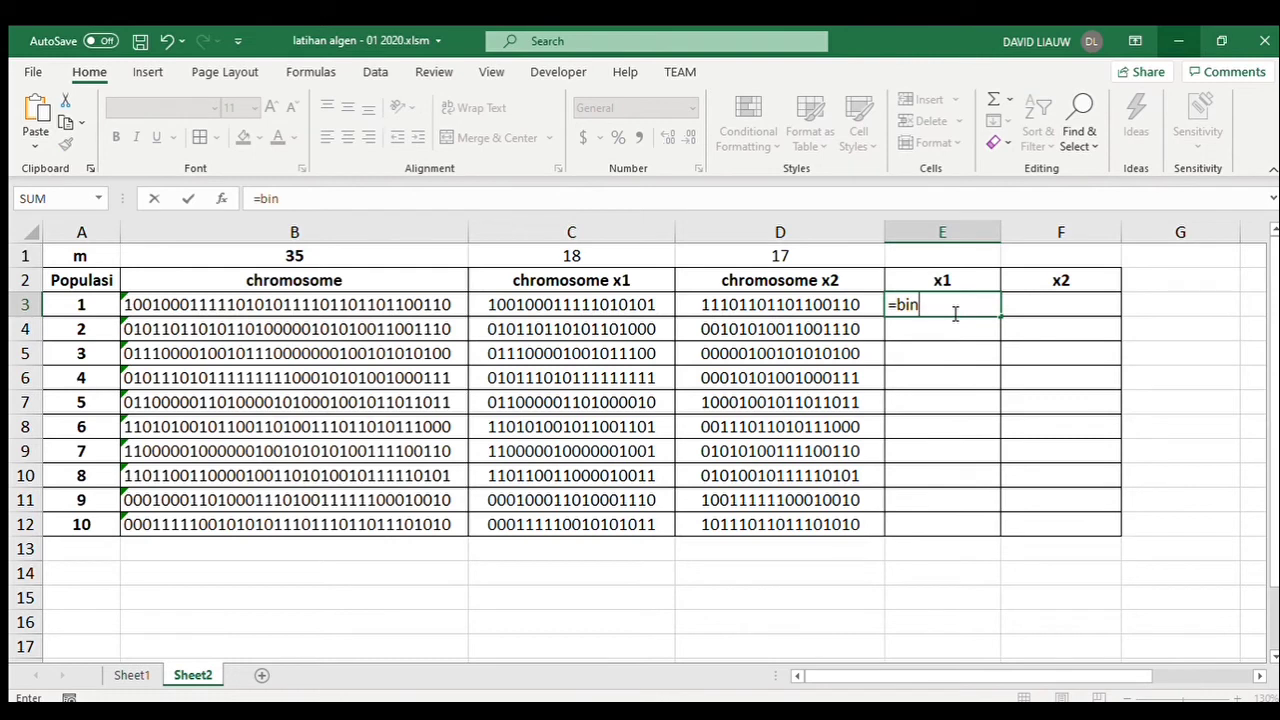
pyautogui.write('er2desimal(')
pyautogui.click(615, 306)
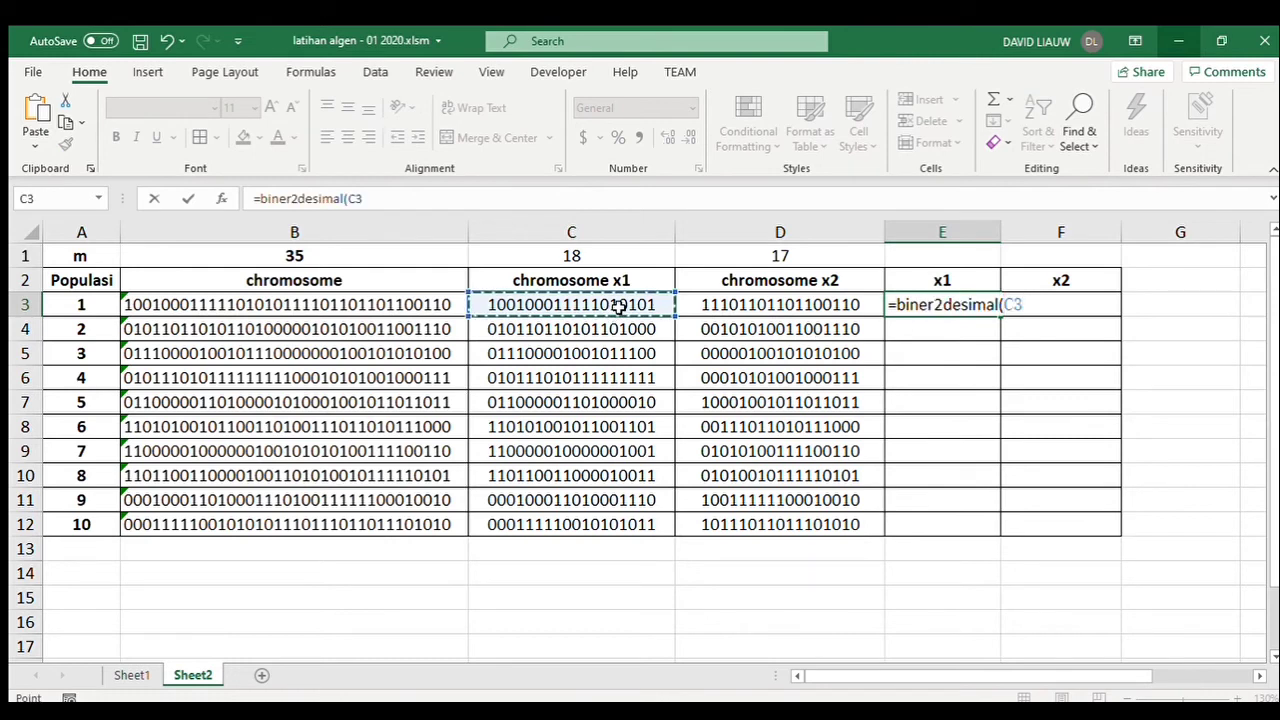
pyautogui.write(')')
pyautogui.press('Return')
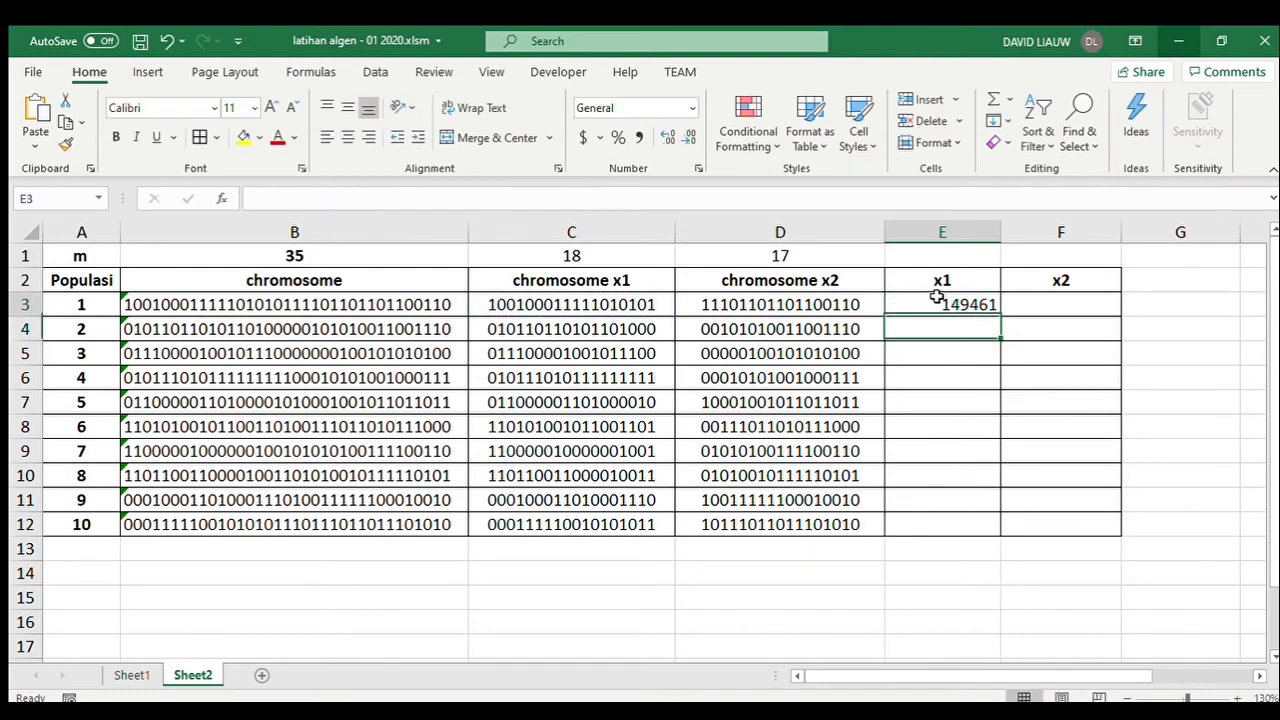
pyautogui.click(937, 298)
pyautogui.doubleClick(998, 315)
pyautogui.moveTo(604, 310); pyautogui.dragTo(606, 524)
pyautogui.moveTo(958, 304); pyautogui.dragTo(916, 522)
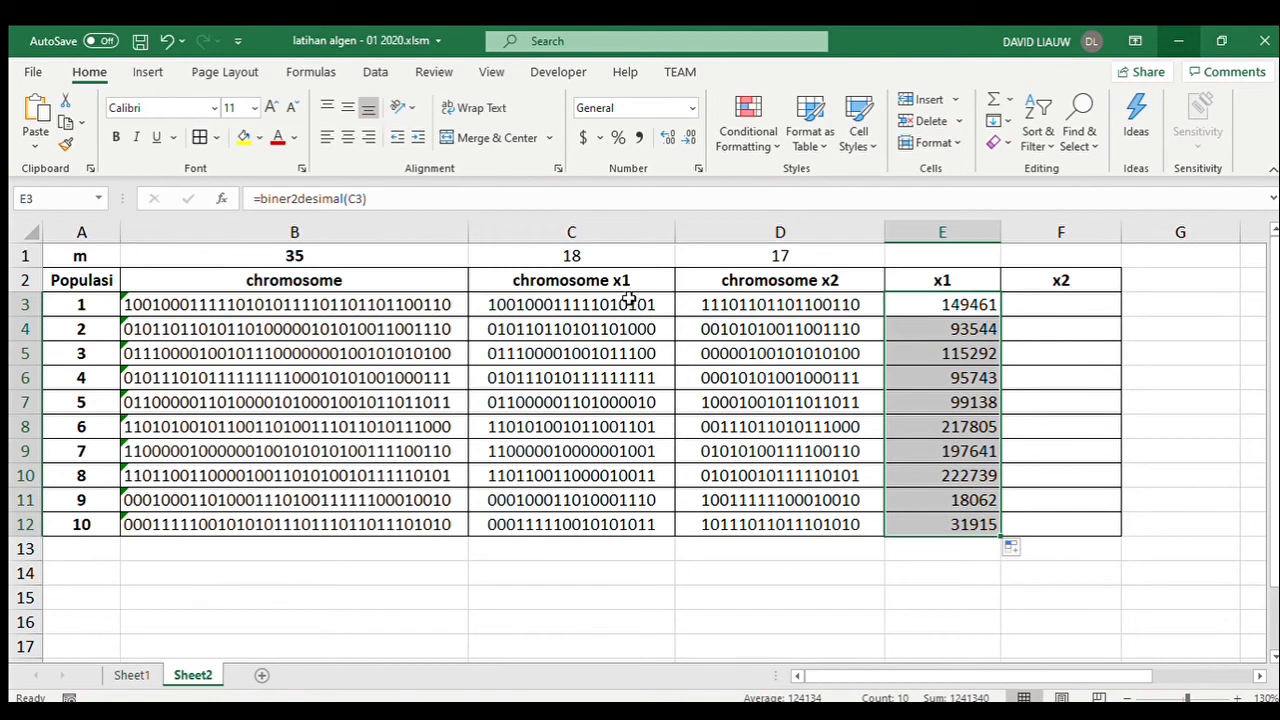
pyautogui.moveTo(628, 298); pyautogui.dragTo(594, 528)
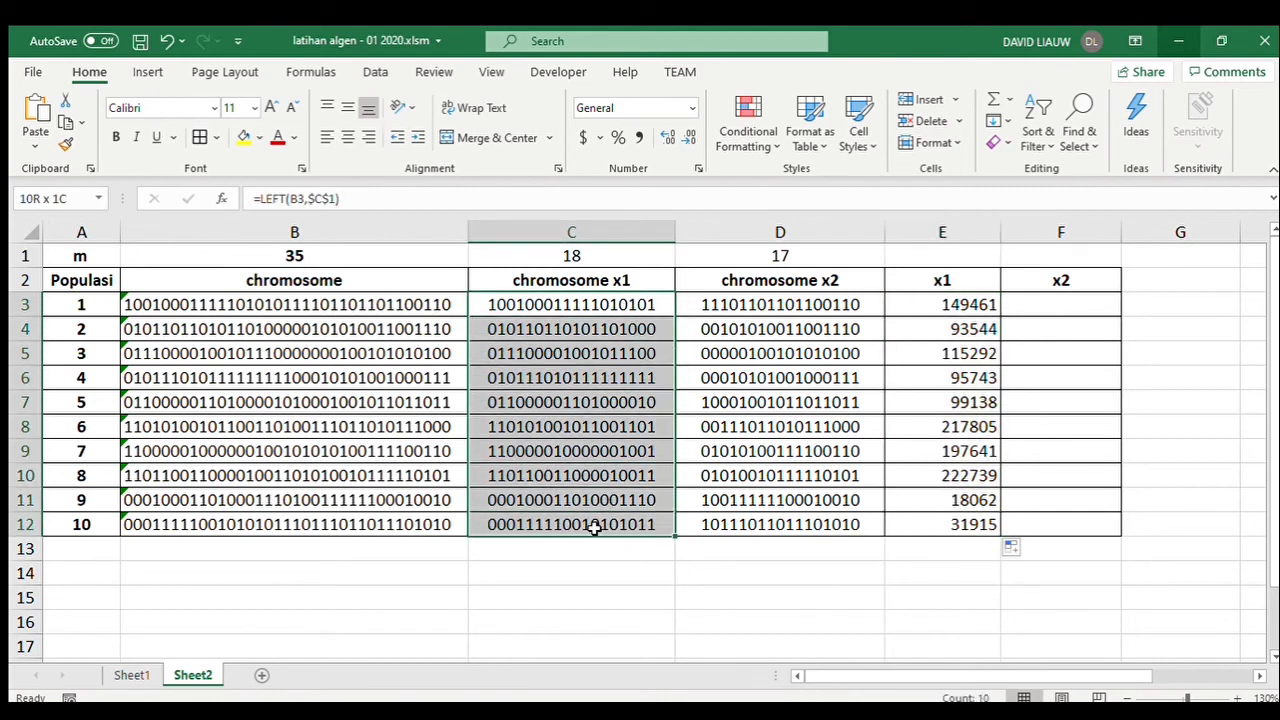
# Step: Enter =biner2desimal(D3) in F3 and fill it down through F12 for the x2 values
pyautogui.click(1110, 306)
pyautogui.write('=')
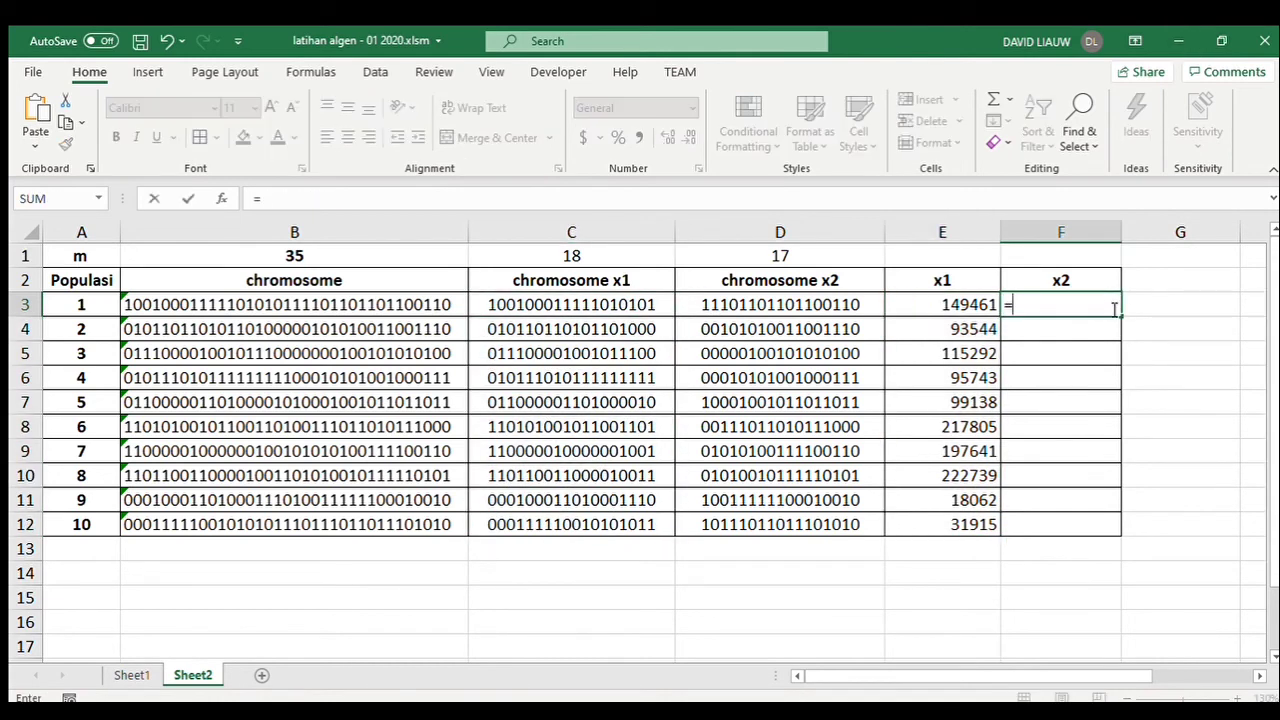
pyautogui.write('bin')
pyautogui.press('Tab')
pyautogui.click(863, 308)
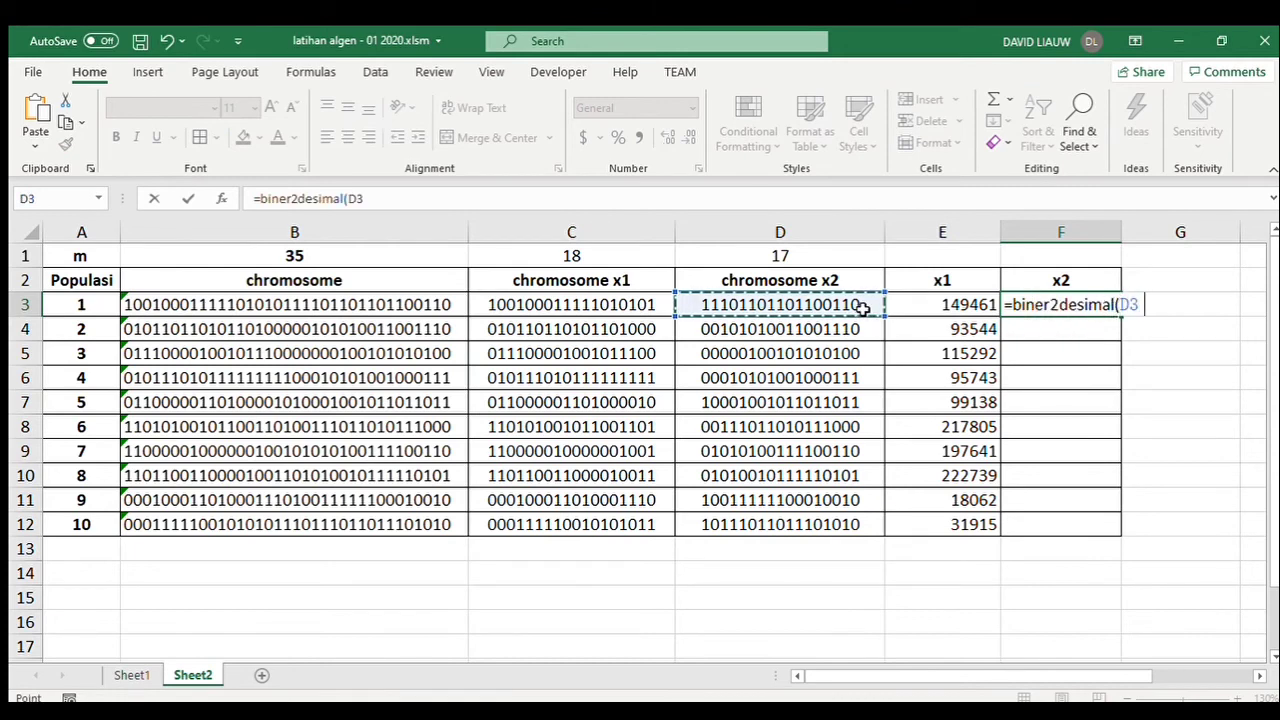
pyautogui.press('Return')
pyautogui.click(1074, 306)
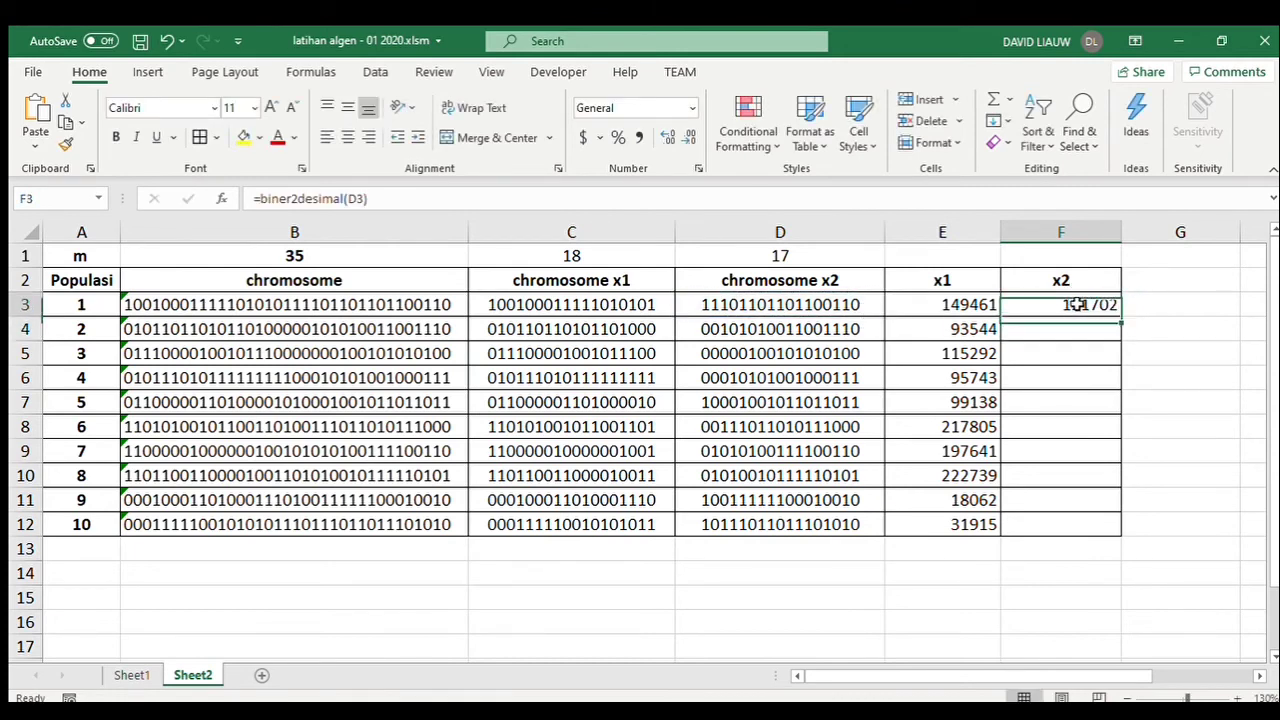
pyautogui.doubleClick(1120, 317)
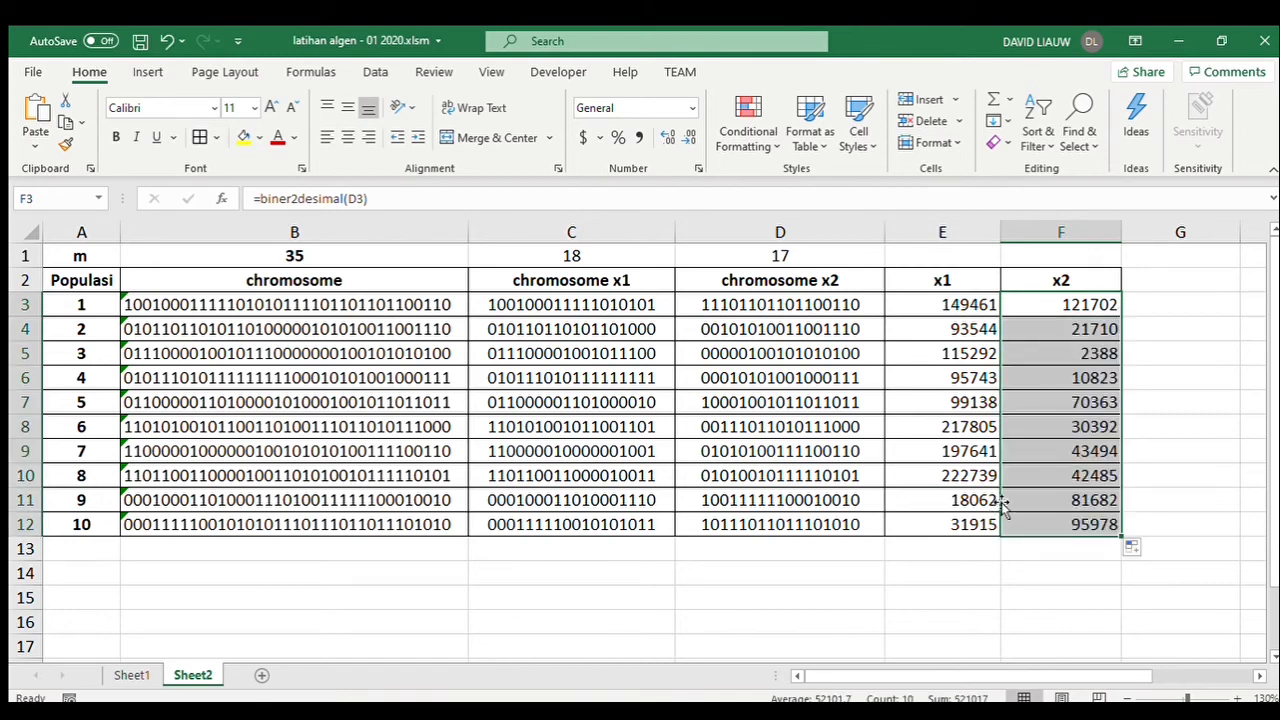
# Step: Add the header "F(x1,x2)" in G2 and apply all borders to G2:G12
pyautogui.click(1198, 276)
pyautogui.write('F')
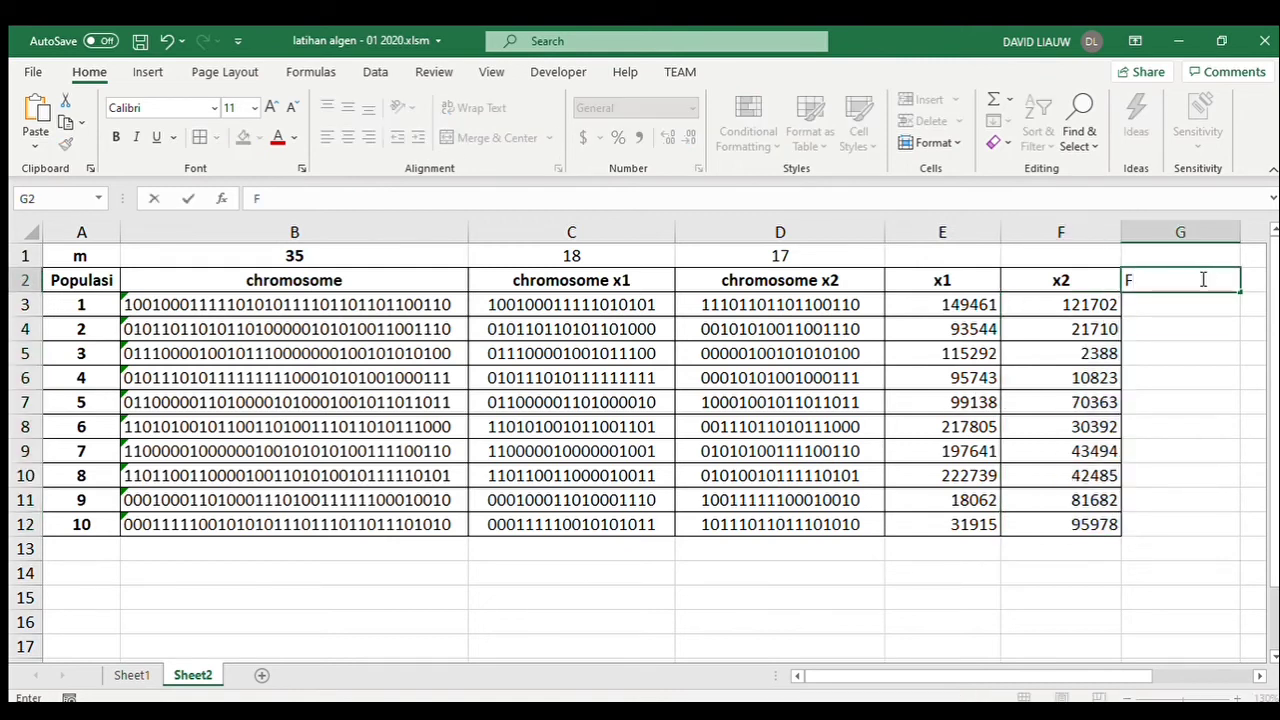
pyautogui.write('(x1,x2)')
pyautogui.press('Return')
pyautogui.moveTo(1198, 278); pyautogui.dragTo(1170, 526)
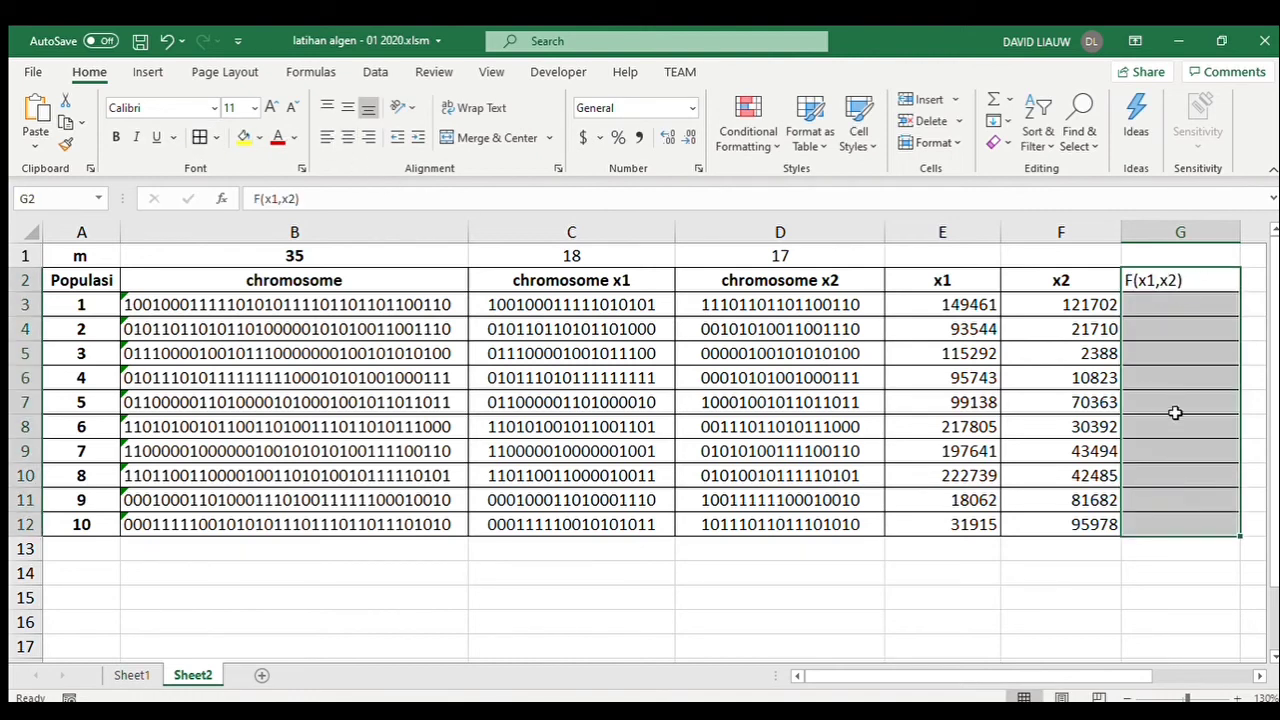
# Step: Center and bold the F(x1,x2) header in G2
pyautogui.click(1166, 280)
pyautogui.click(347, 138)
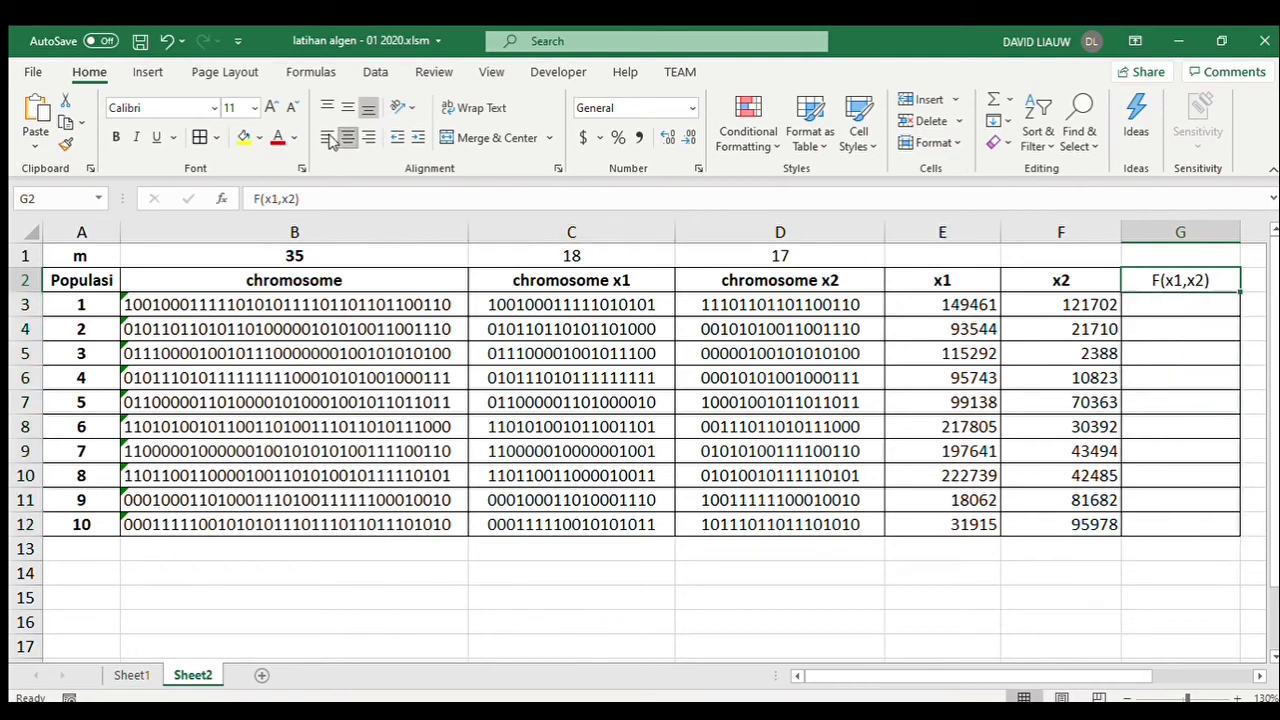
pyautogui.click(116, 137)
pyautogui.click(1216, 455)
pyautogui.click(1169, 320)
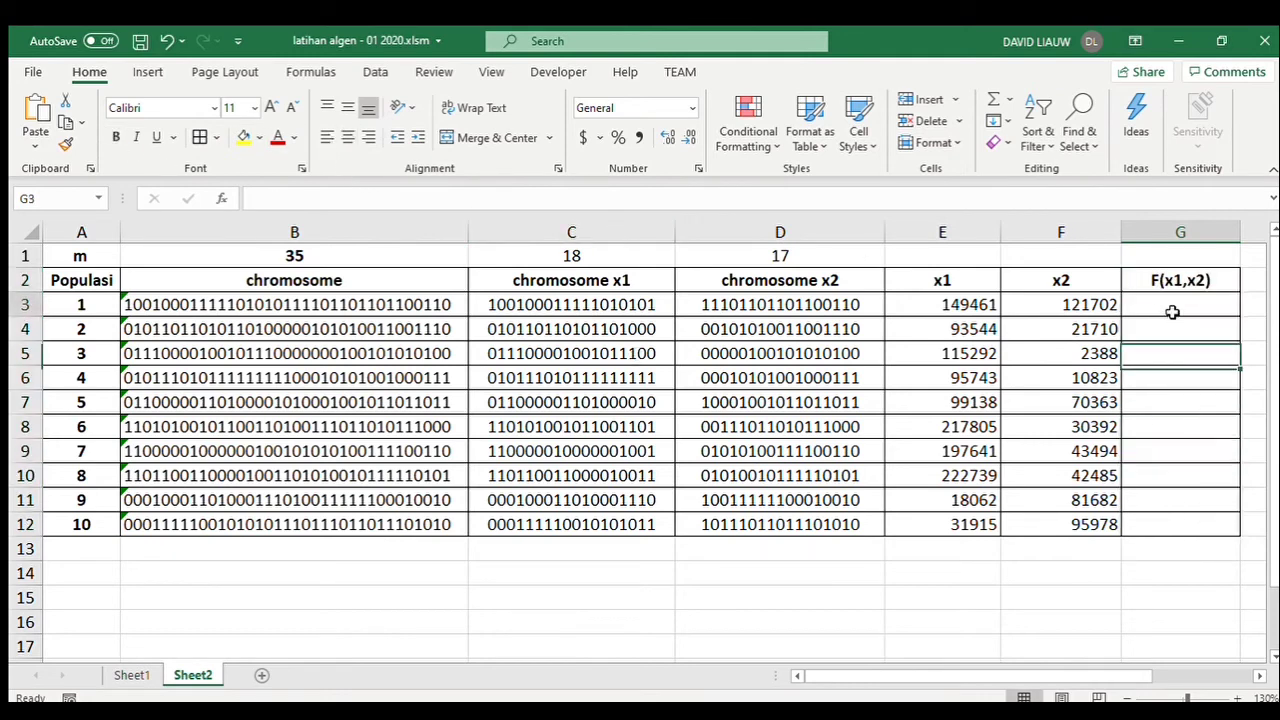
pyautogui.click(1170, 310)
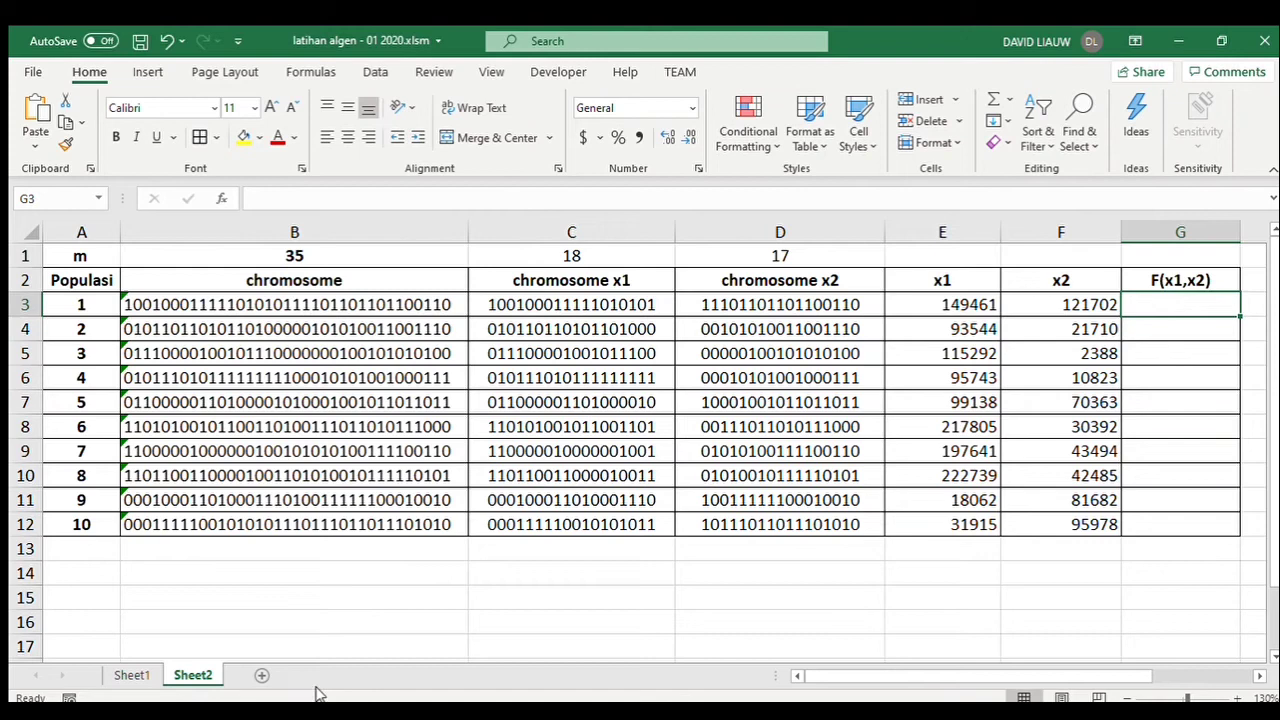
# Step: Review the objective function picture on Sheet1 and the NilaiPI and HitungFungsi function code in Notepad
pyautogui.click(131, 675)
pyautogui.click(873, 285)
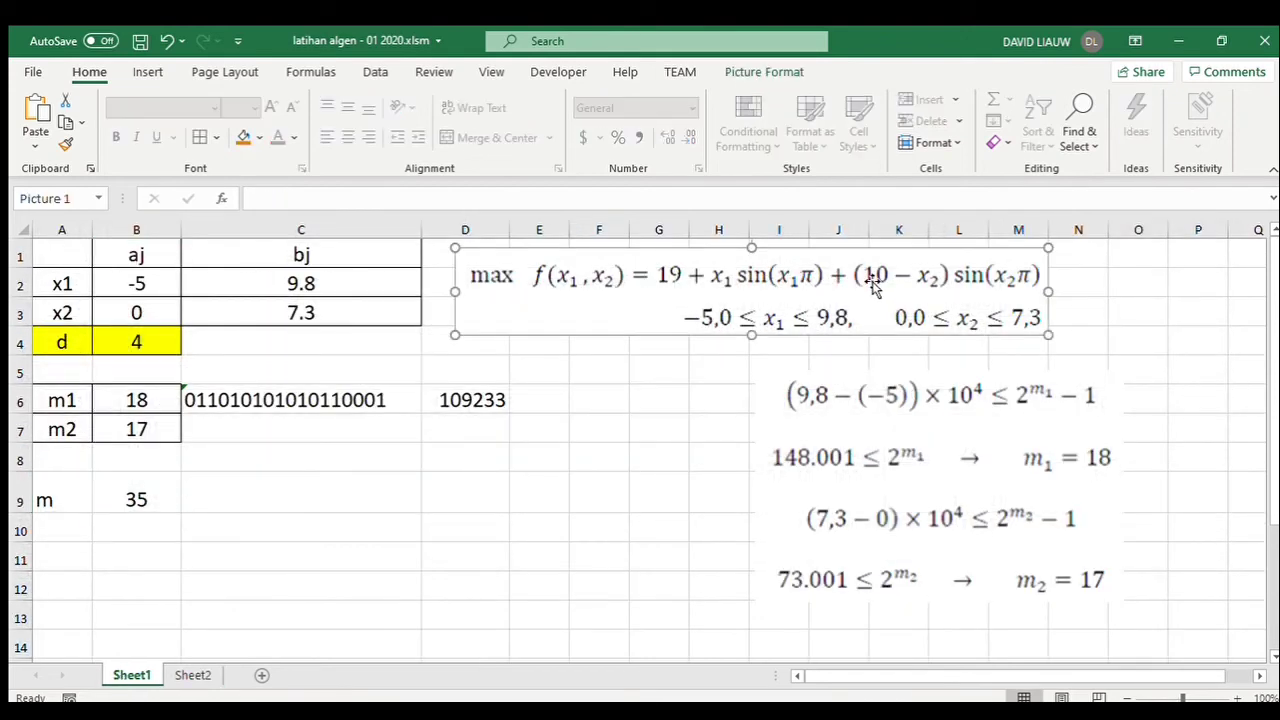
pyautogui.moveTo(873, 285); pyautogui.dragTo(896, 283)
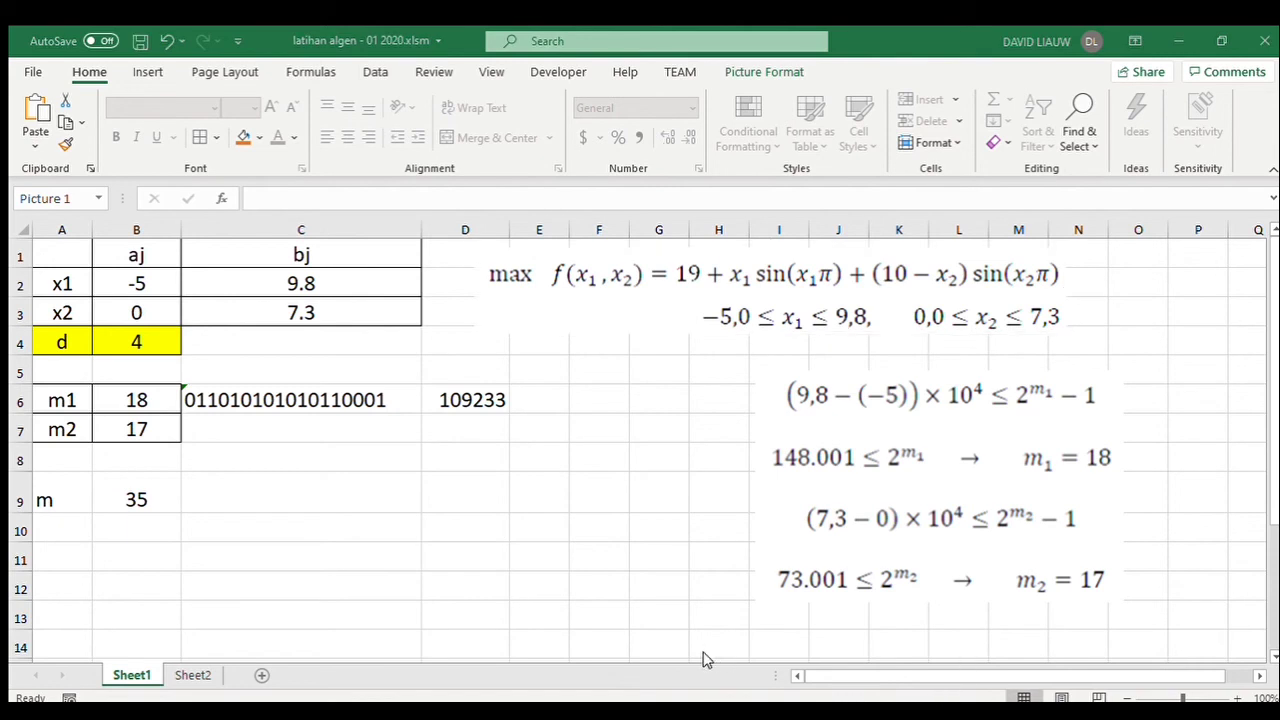
pyautogui.click(670, 712)
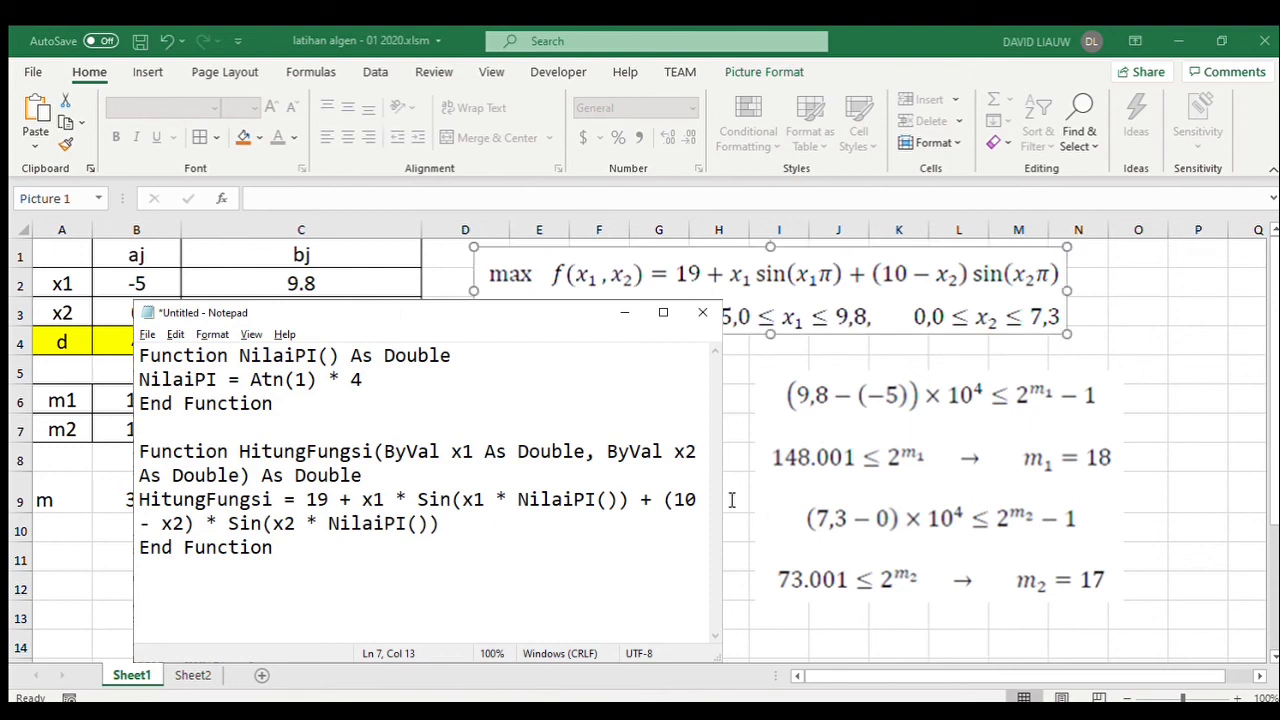
pyautogui.click(428, 670)
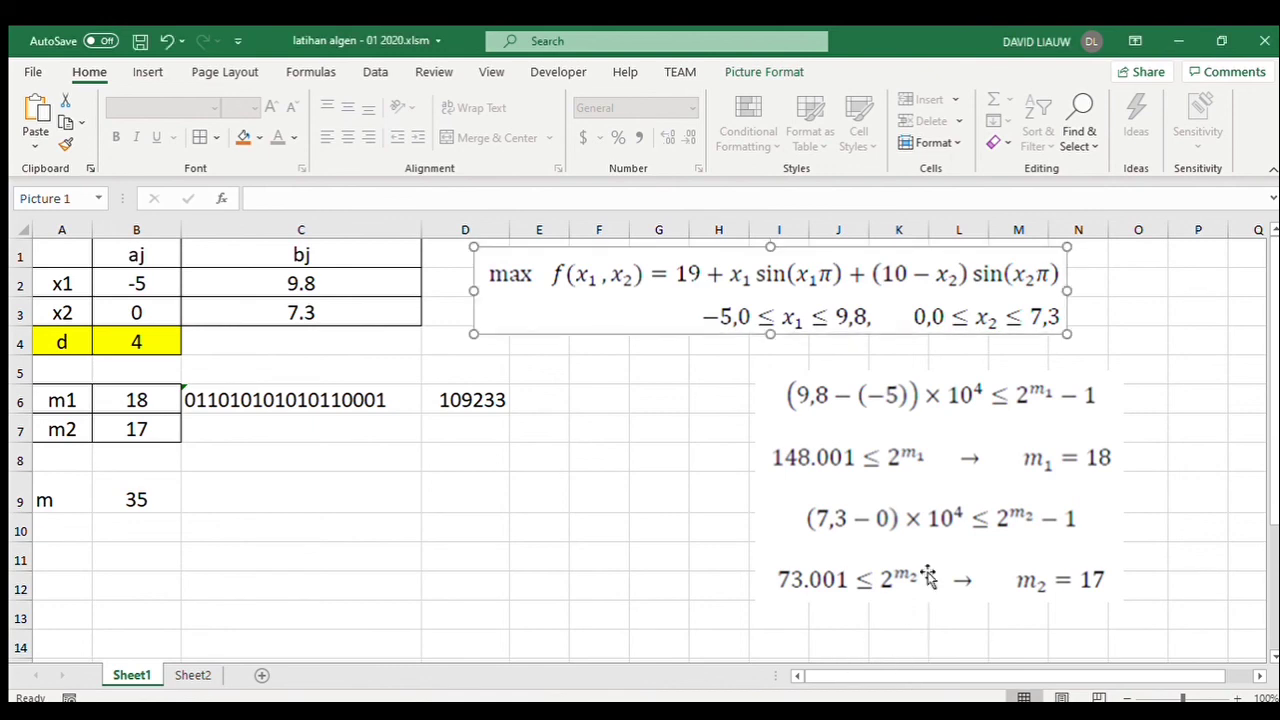
# Step: On Sheet2, enter =HitungFungsi(E3,F3) in G3 and fill it down through G12
pyautogui.click(212, 672)
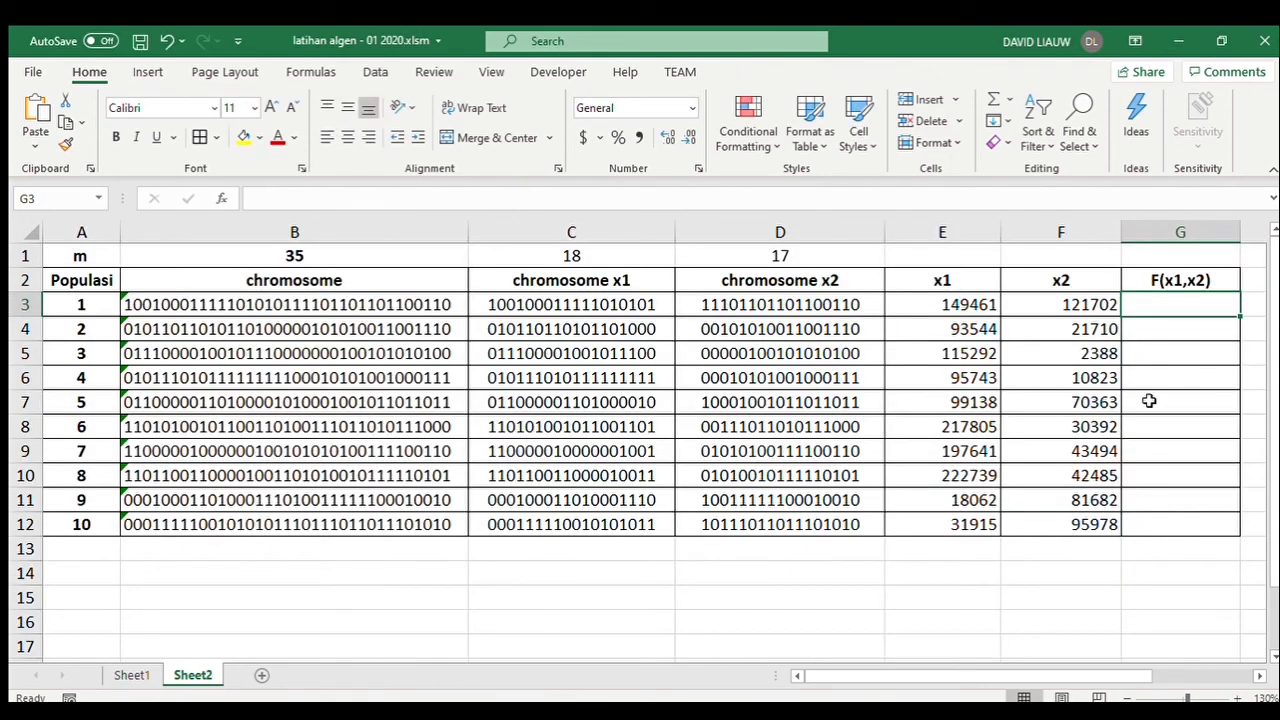
pyautogui.click(1218, 302)
pyautogui.write('=HitungFungsi(')
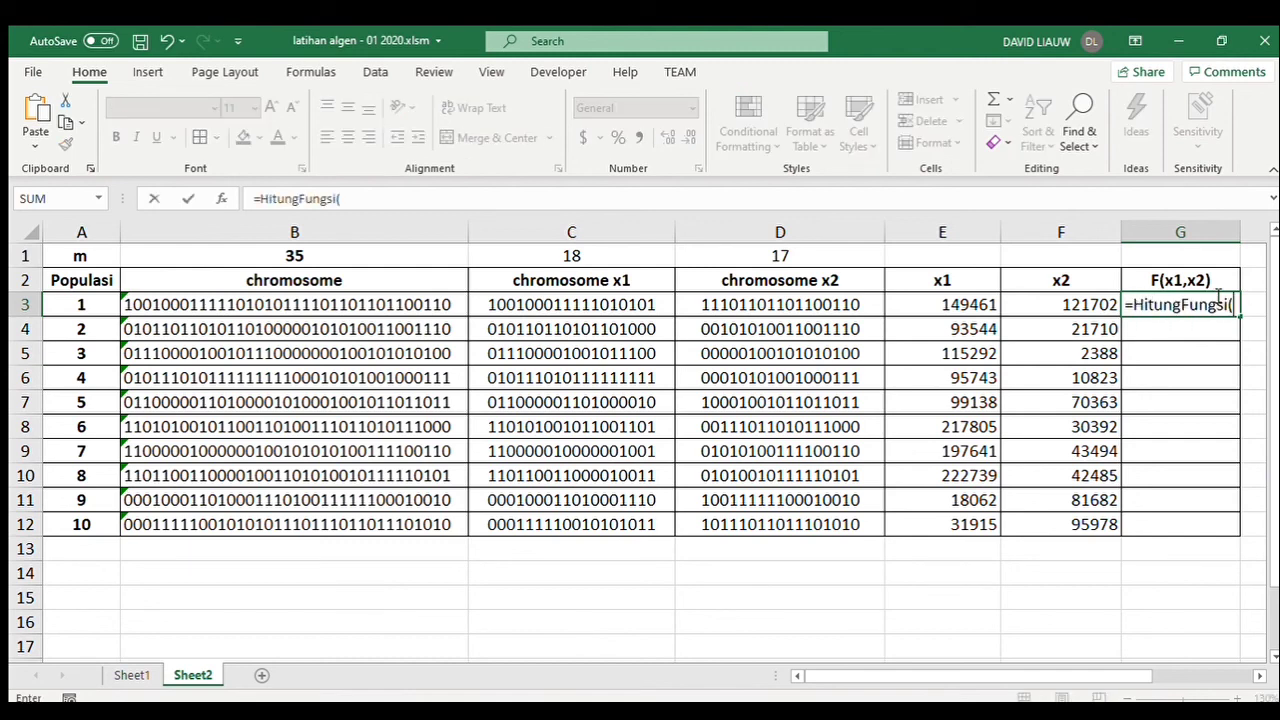
pyautogui.click(985, 308)
pyautogui.write(',')
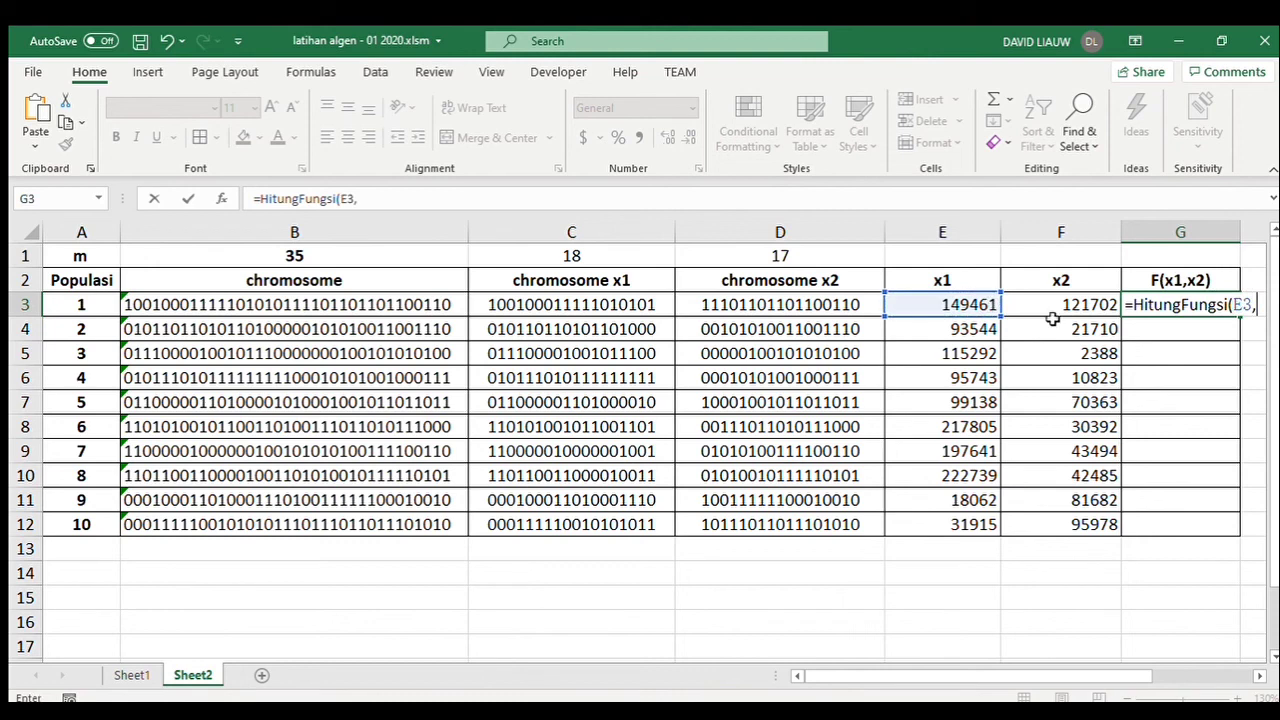
pyautogui.click(1063, 305)
pyautogui.write(')')
pyautogui.press('Return')
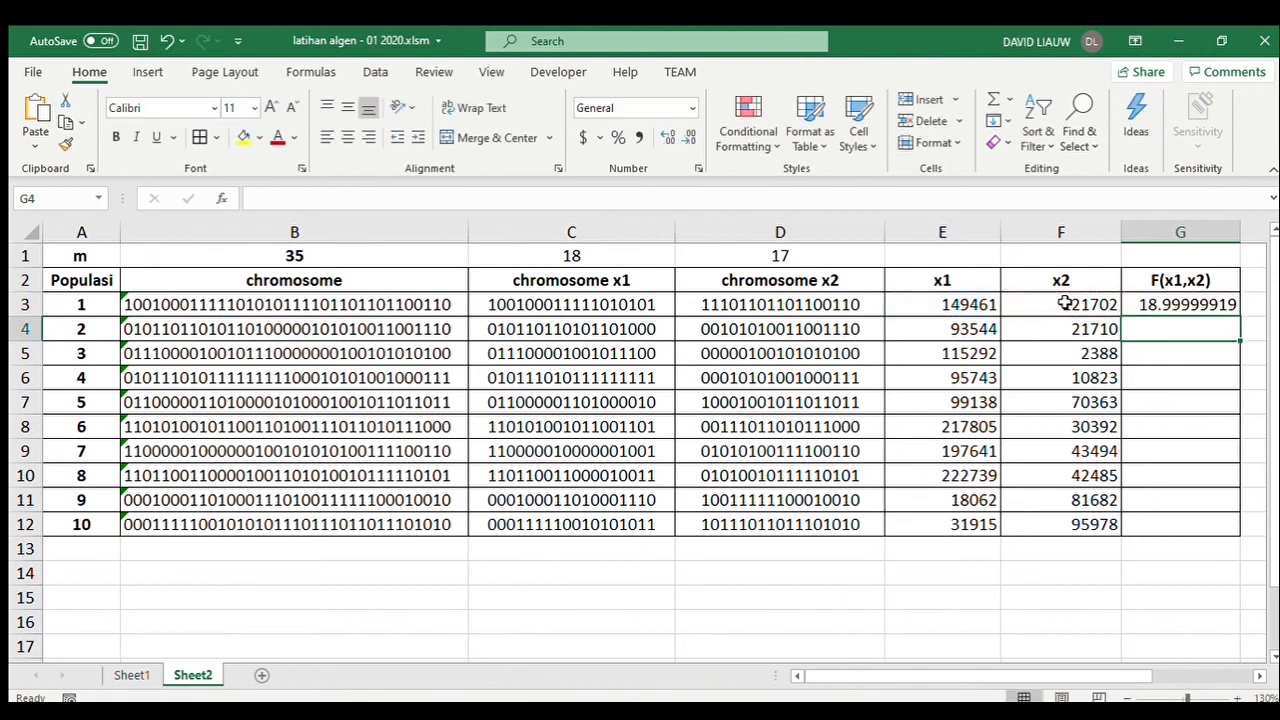
pyautogui.click(1214, 304)
pyautogui.doubleClick(1240, 316)
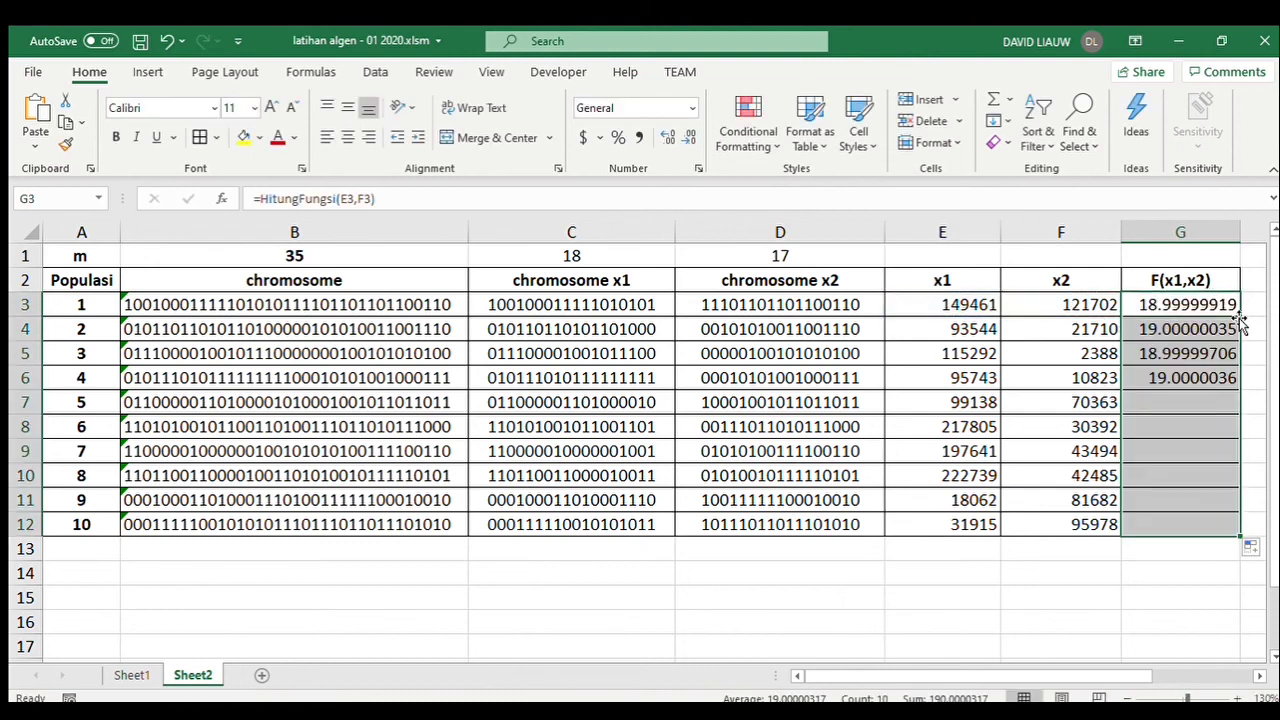